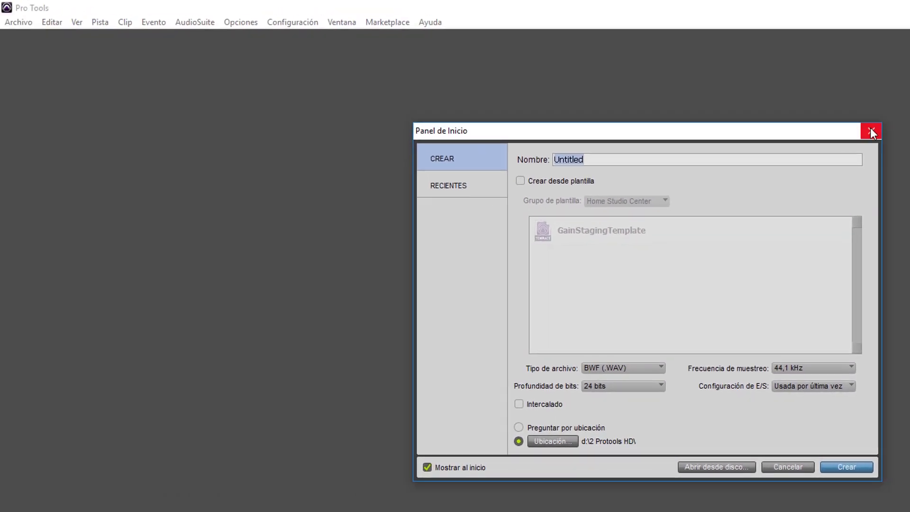
Step: Dismiss the start panel and check which devices are available as the playback engine, leaving Voicemeeter Virtual ASIO selected
{"action": "left_click", "coordinate": [870, 128]}
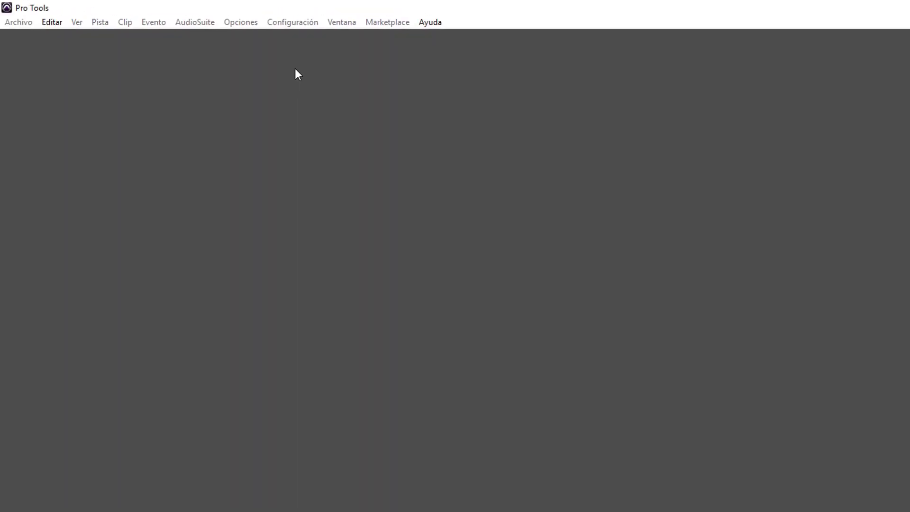
{"action": "left_click", "coordinate": [297, 24]}
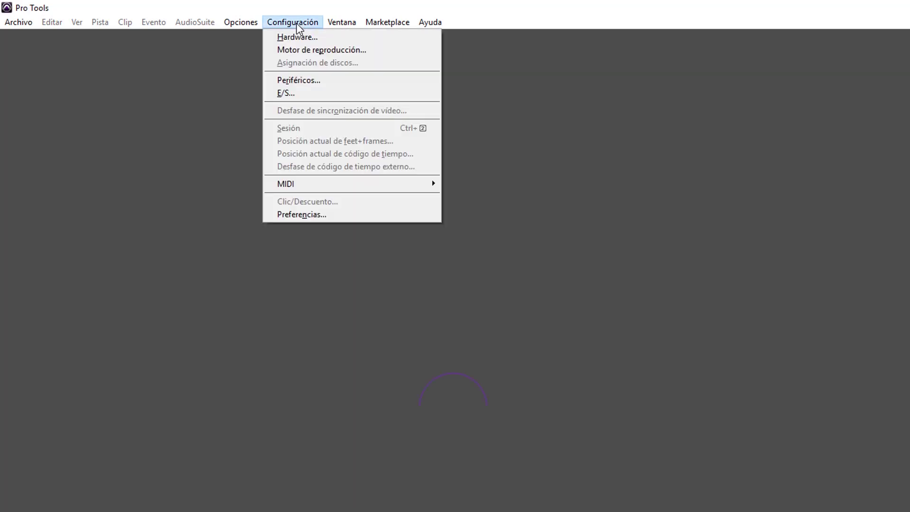
{"action": "left_click", "coordinate": [309, 50]}
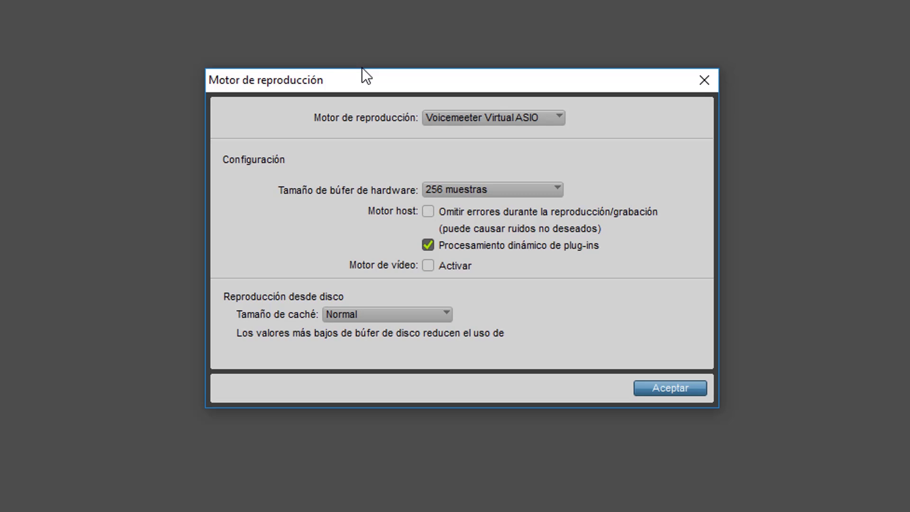
{"action": "left_click", "coordinate": [547, 116]}
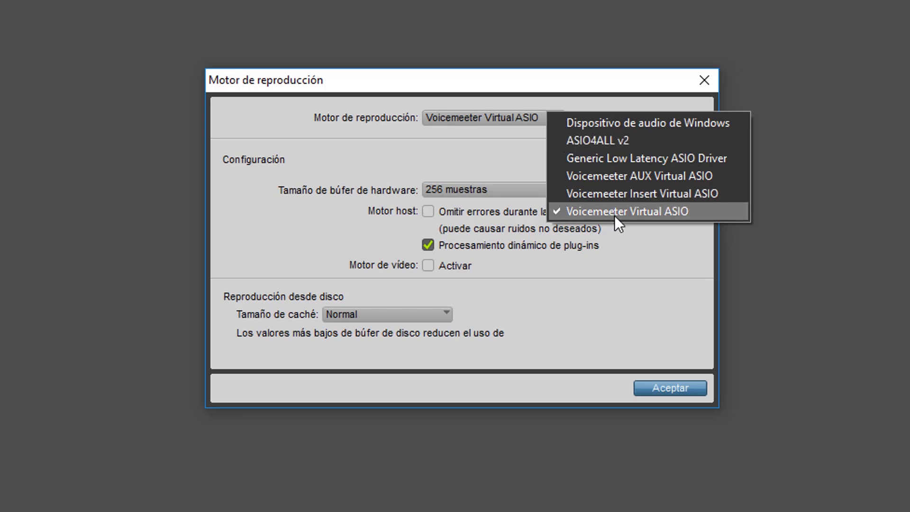
{"action": "left_click", "coordinate": [468, 161]}
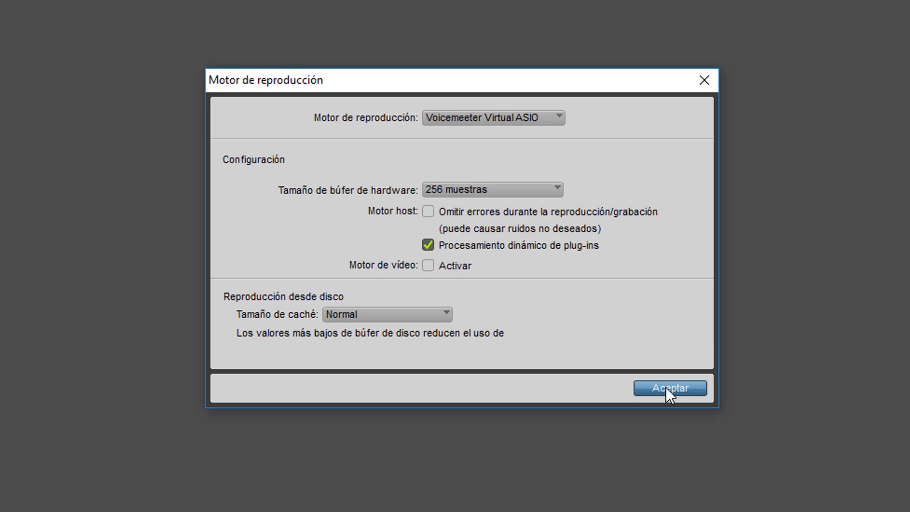
{"action": "left_click", "coordinate": [704, 82]}
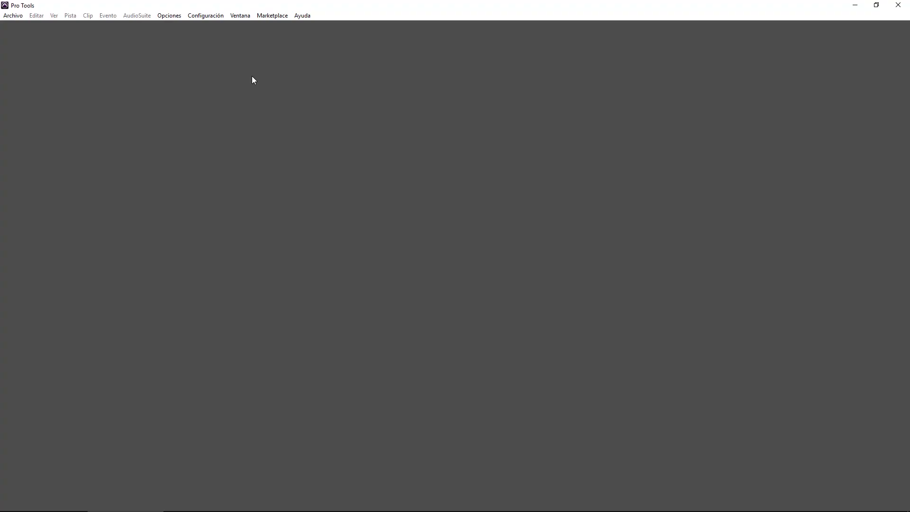
Step: Review the input, output and insert paths in the I/O setup, then accept it
{"action": "left_click", "coordinate": [215, 15]}
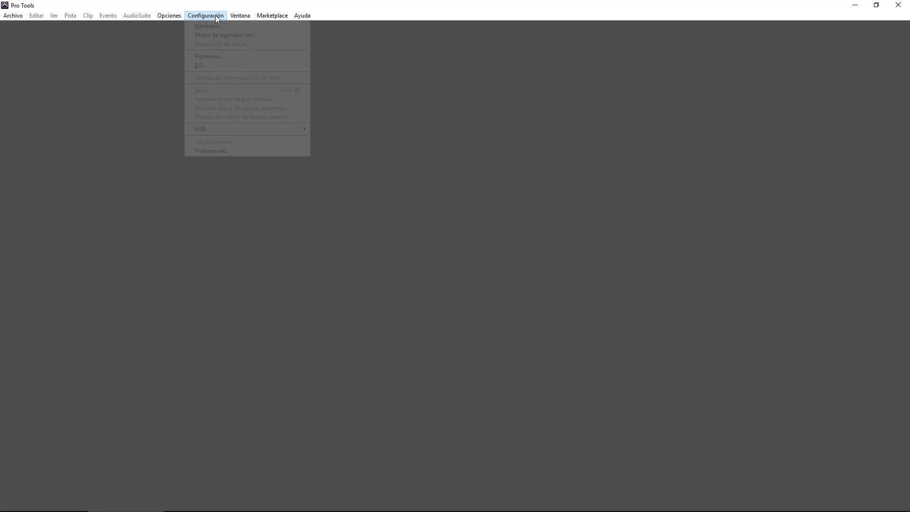
{"action": "left_click", "coordinate": [224, 66]}
{"action": "left_click_drag", "start_coordinate": [270, 66], "coordinate": [293, 69]}
{"action": "left_click", "coordinate": [266, 83]}
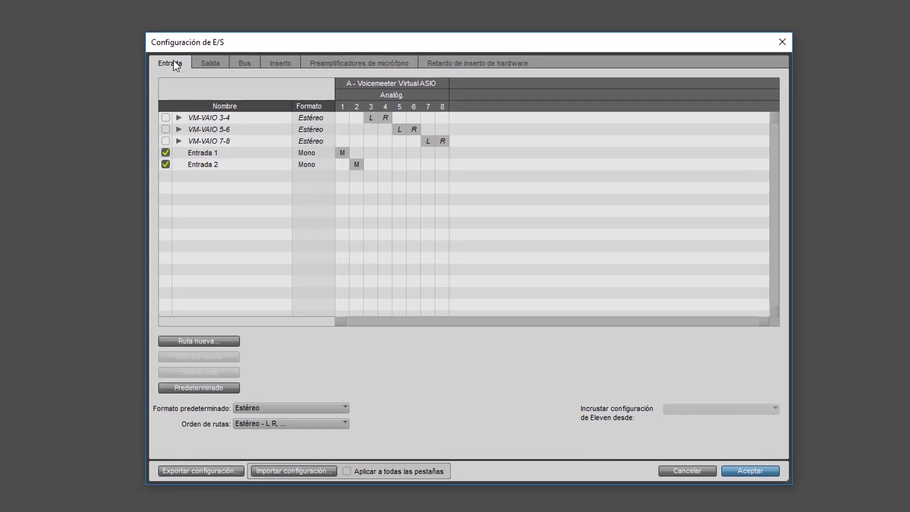
{"action": "left_click", "coordinate": [204, 64]}
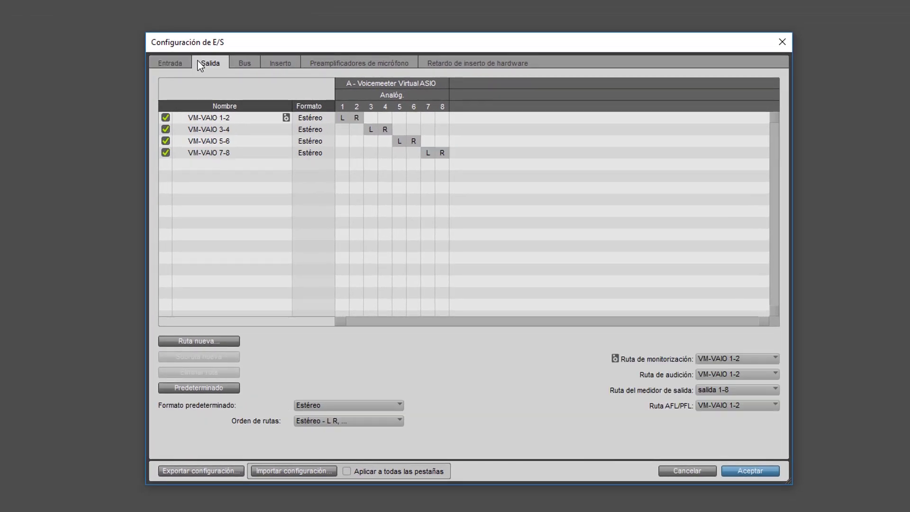
{"action": "left_click", "coordinate": [175, 65]}
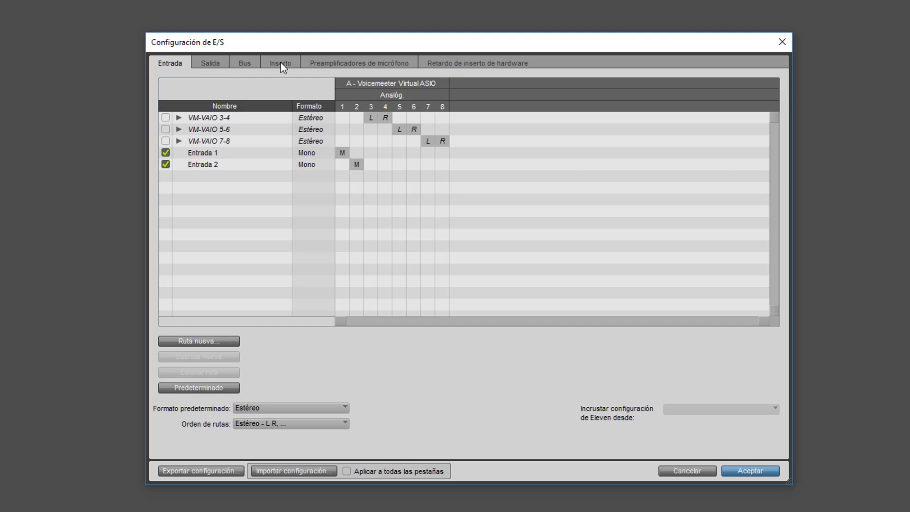
{"action": "left_click", "coordinate": [280, 64]}
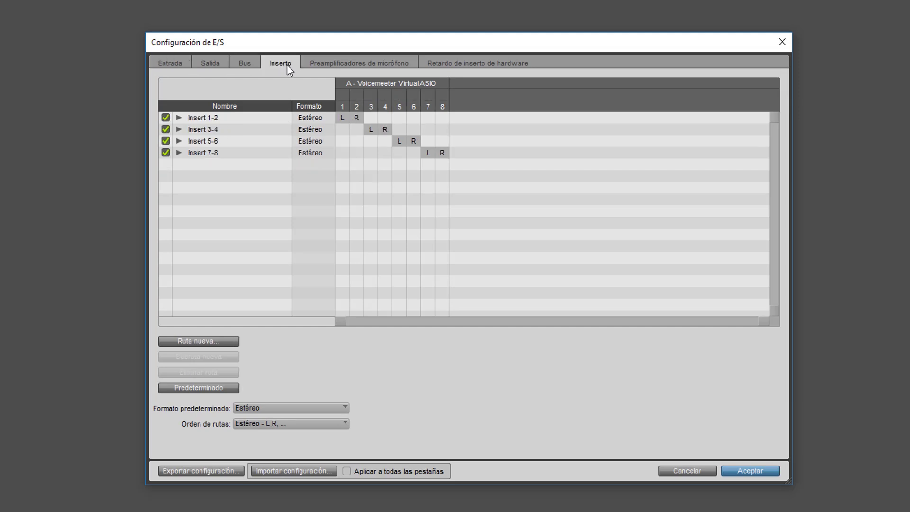
{"action": "left_click", "coordinate": [167, 58]}
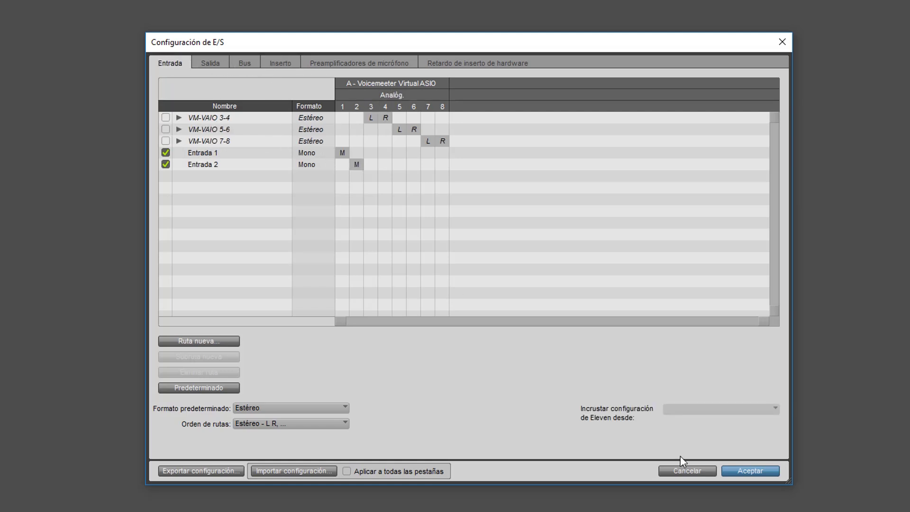
{"action": "left_click", "coordinate": [725, 469]}
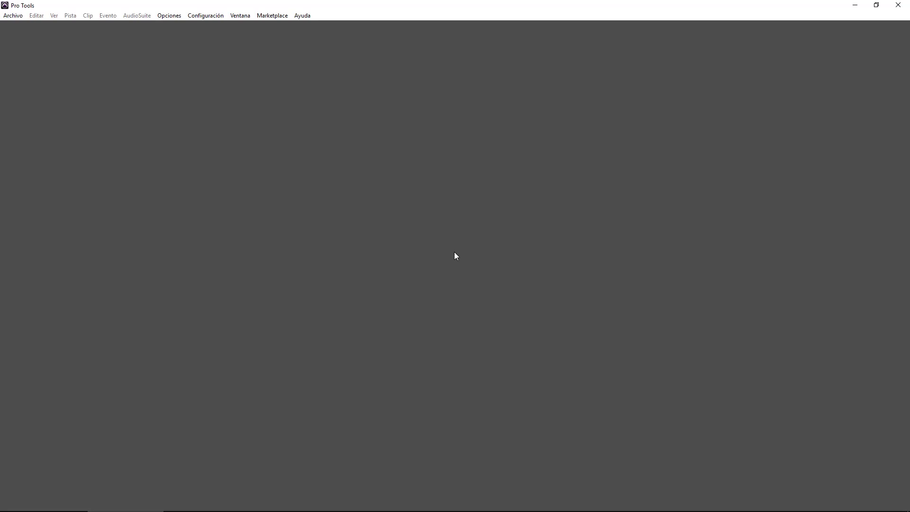
Step: Start a new session named Cancion, keeping the BWF (.WAV) file type and the 44,1 kHz sample rate
{"action": "left_click", "coordinate": [13, 16]}
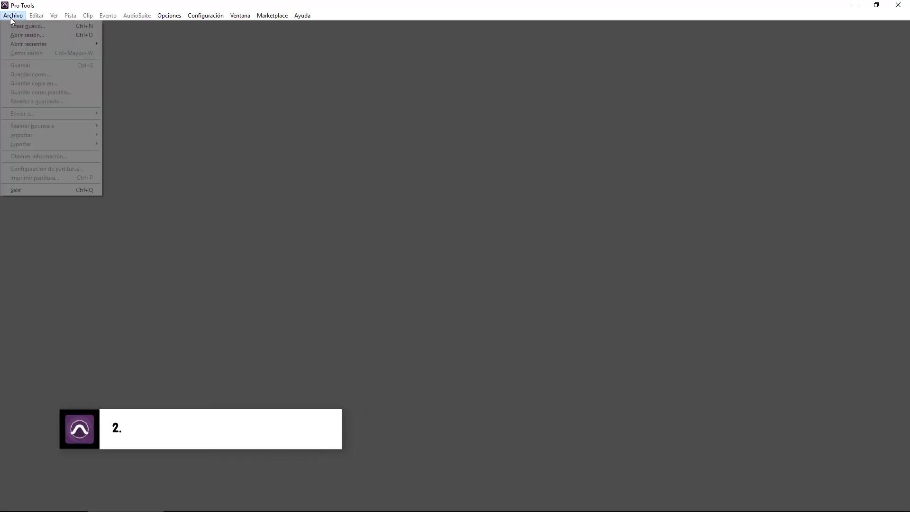
{"action": "left_click", "coordinate": [44, 27]}
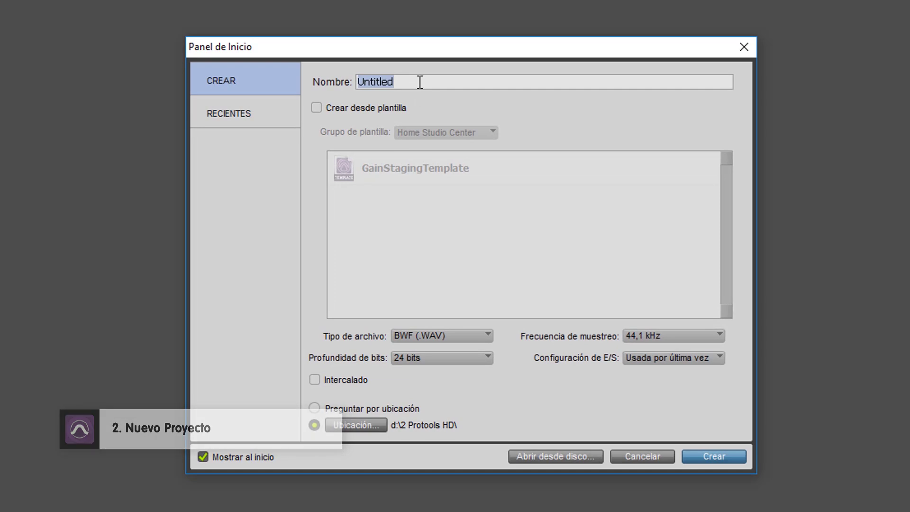
{"action": "type", "text": "Cancion"}
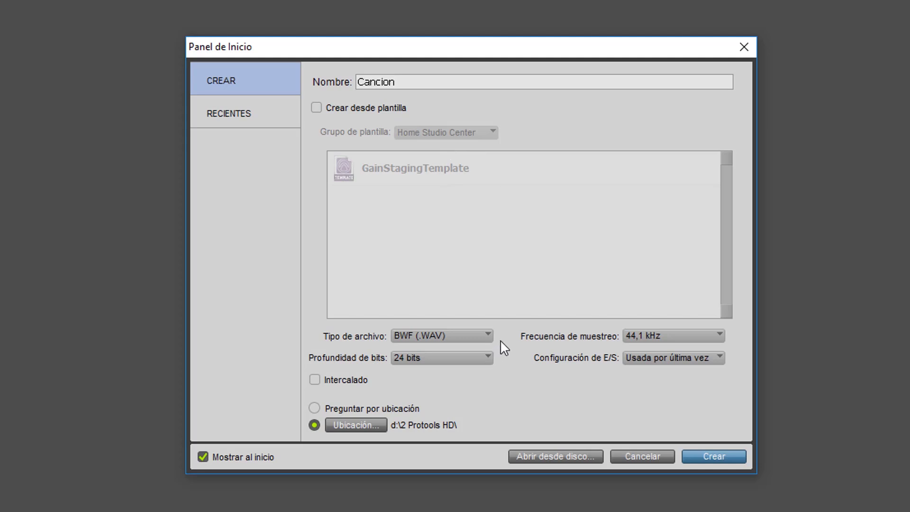
{"action": "left_click", "coordinate": [446, 335]}
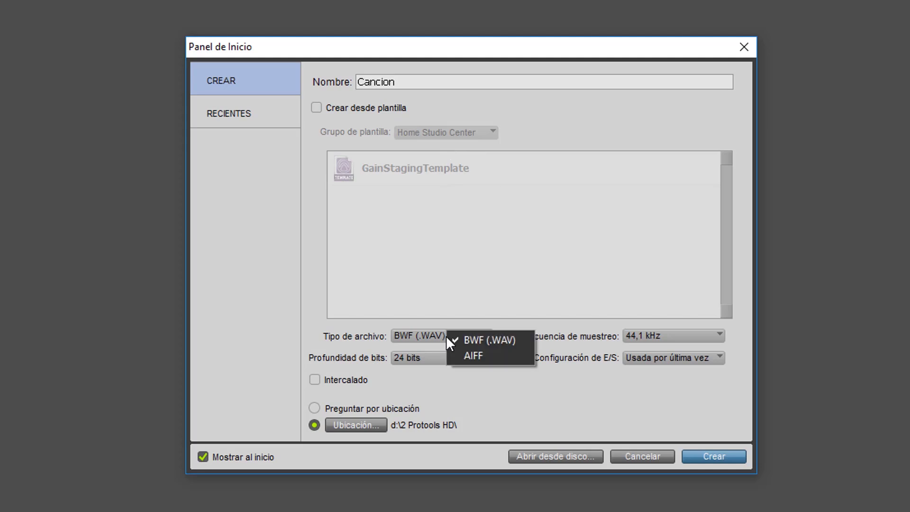
{"action": "left_click", "coordinate": [522, 389]}
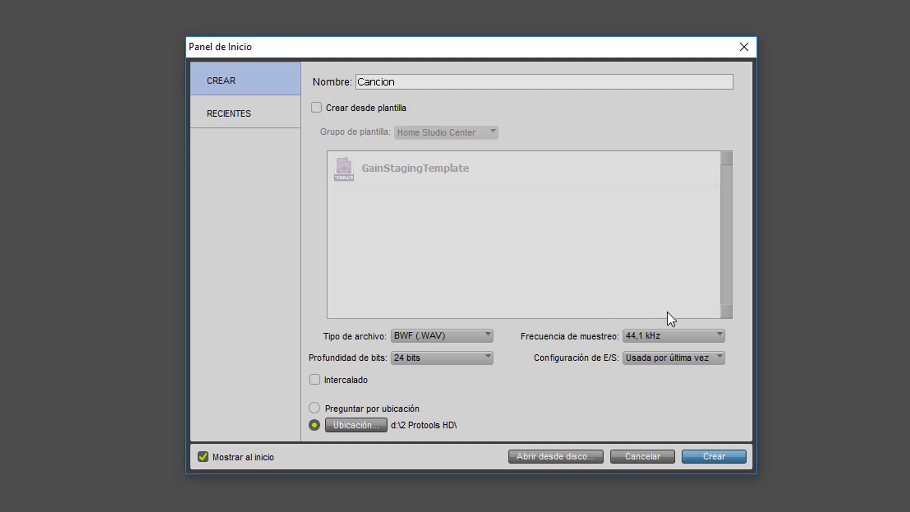
{"action": "left_click", "coordinate": [668, 330]}
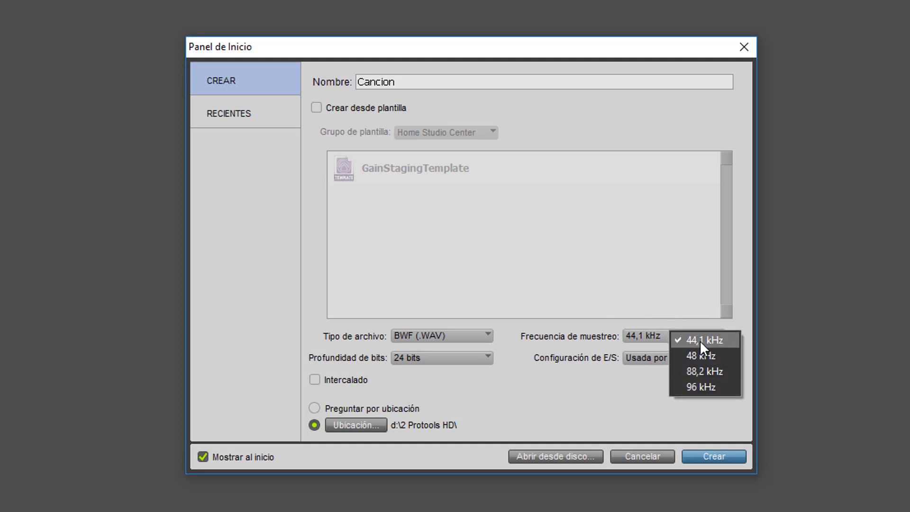
{"action": "left_click", "coordinate": [536, 333]}
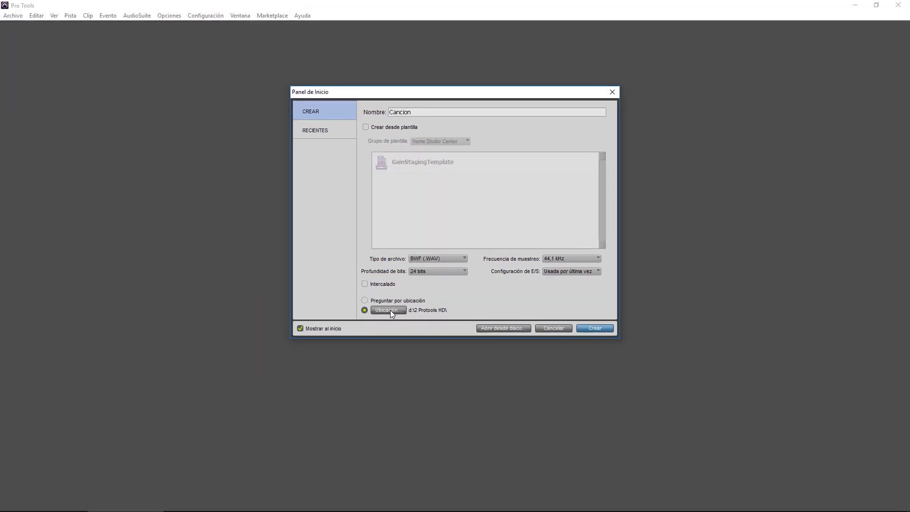
Step: Check the storage folder, keep d:\2 Protools HD\ as the location, and create the session
{"action": "left_click", "coordinate": [386, 311]}
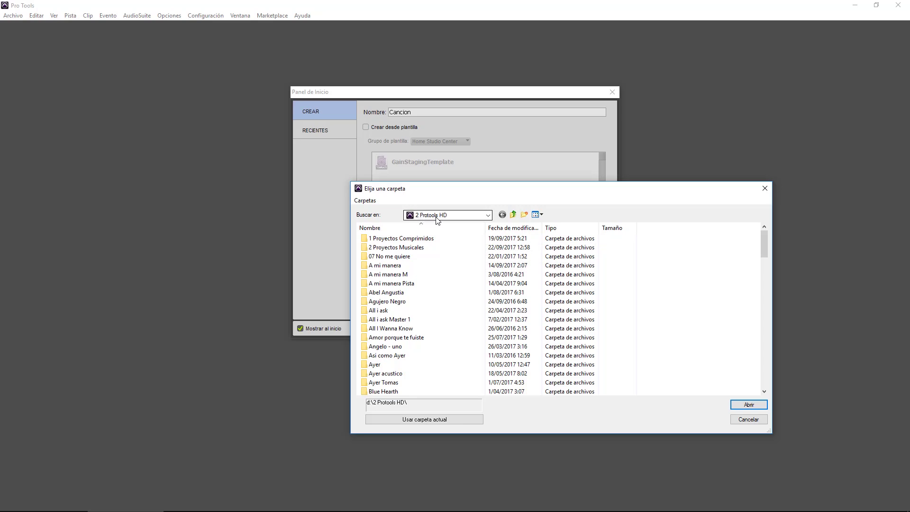
{"action": "left_click", "coordinate": [749, 420]}
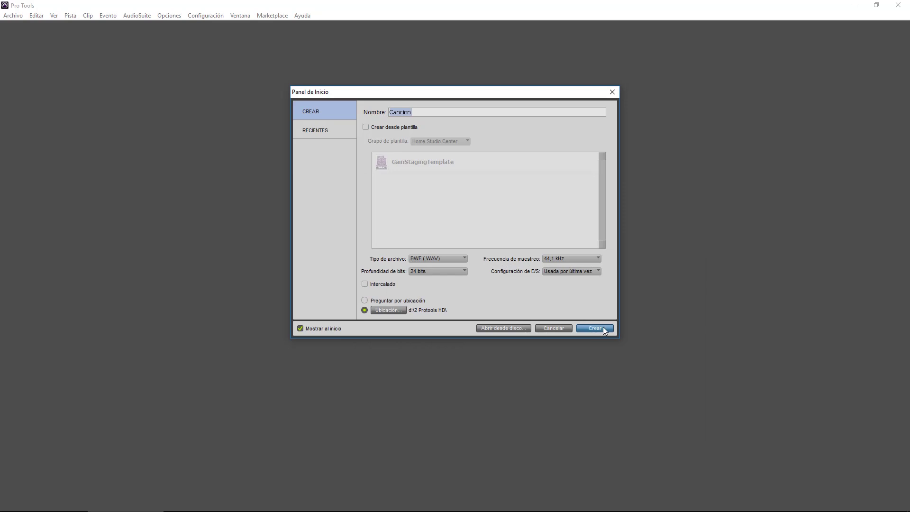
{"action": "left_click", "coordinate": [606, 327]}
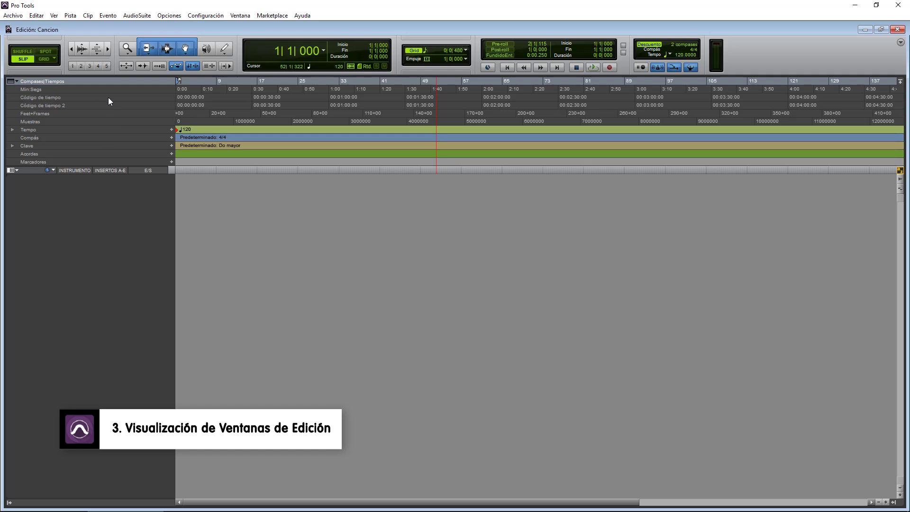
Step: Try Código de tiempo and Min:Segs as the main time ruler, then return to Compases|Tiempos
{"action": "left_click", "coordinate": [73, 97]}
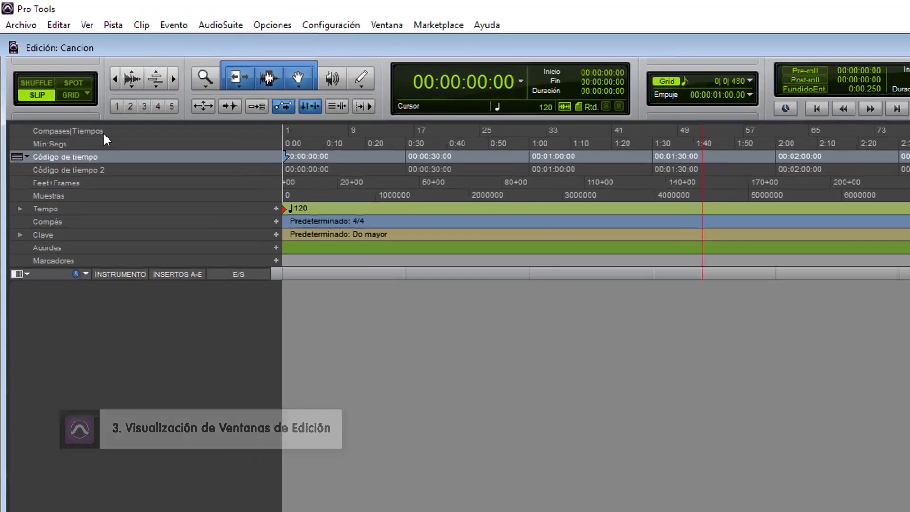
{"action": "left_click", "coordinate": [103, 132]}
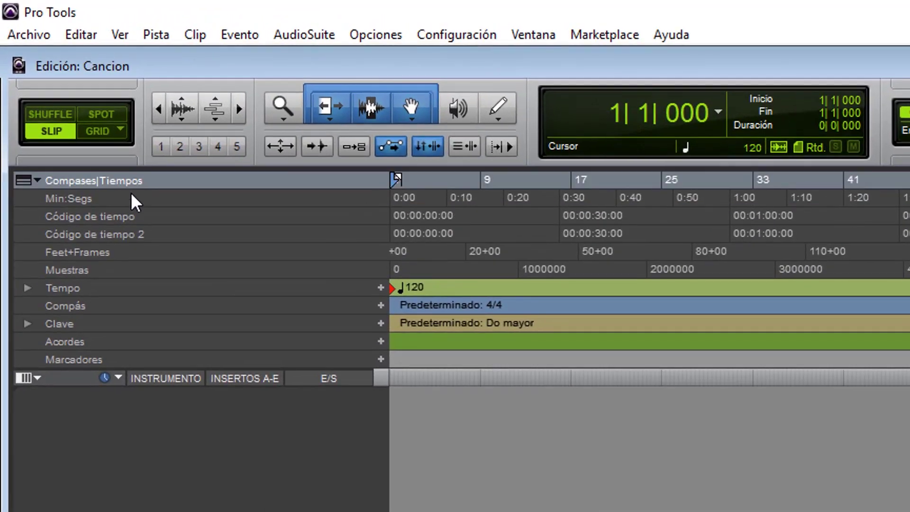
{"action": "left_click", "coordinate": [92, 143]}
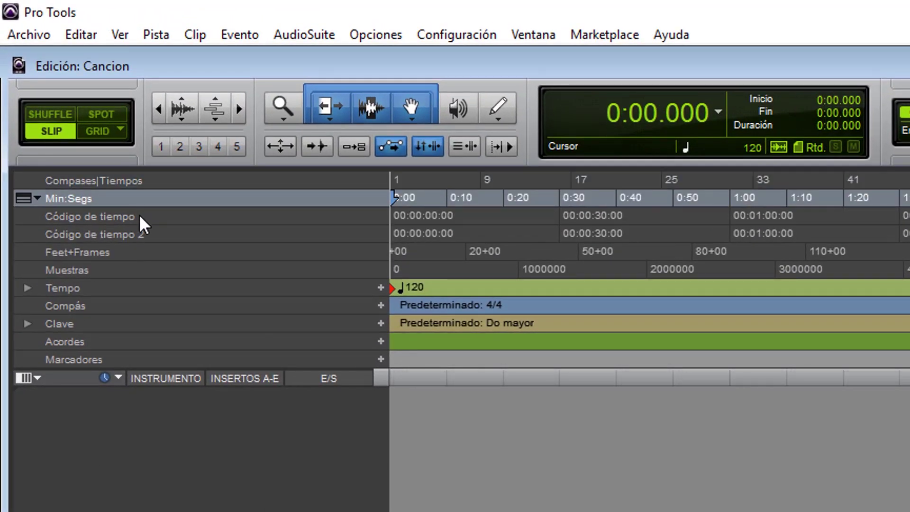
{"action": "left_click", "coordinate": [139, 216]}
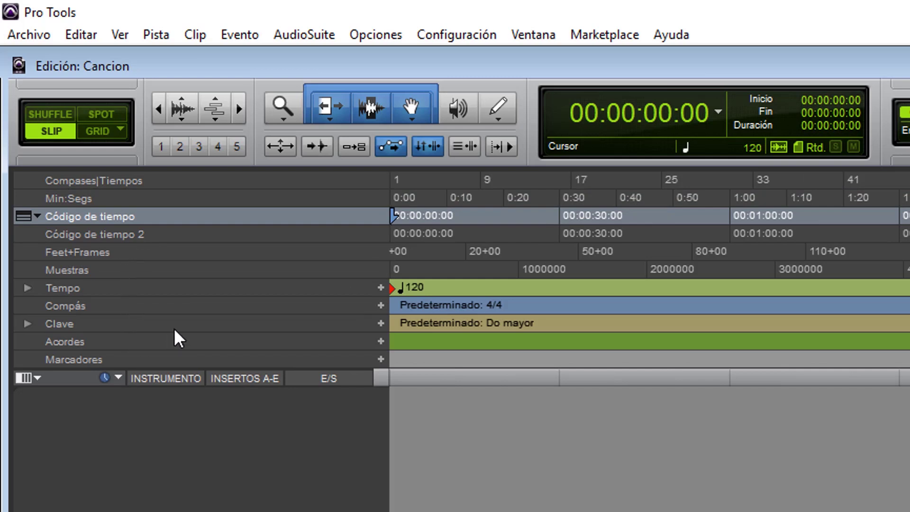
{"action": "left_click", "coordinate": [132, 180]}
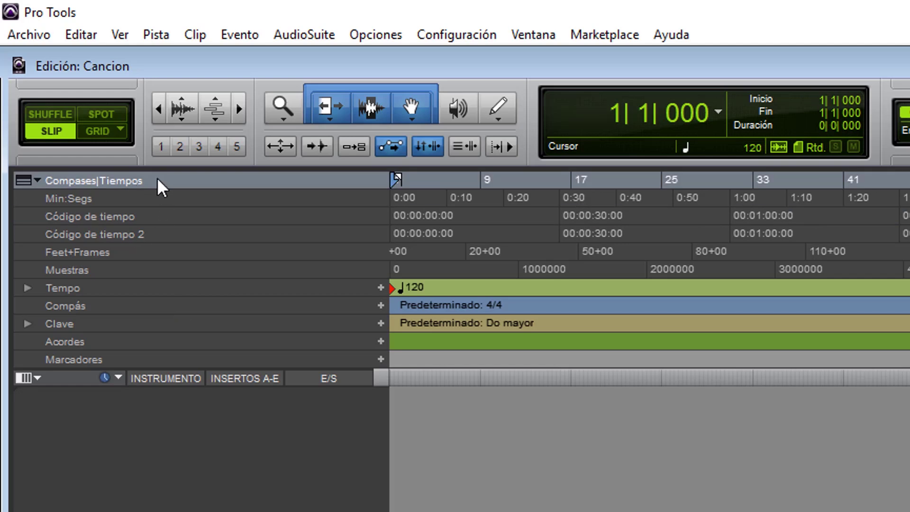
Step: Hide every ruler in the Edit window except the main Compases|Tiempos ruler
{"action": "right_click", "coordinate": [147, 178]}
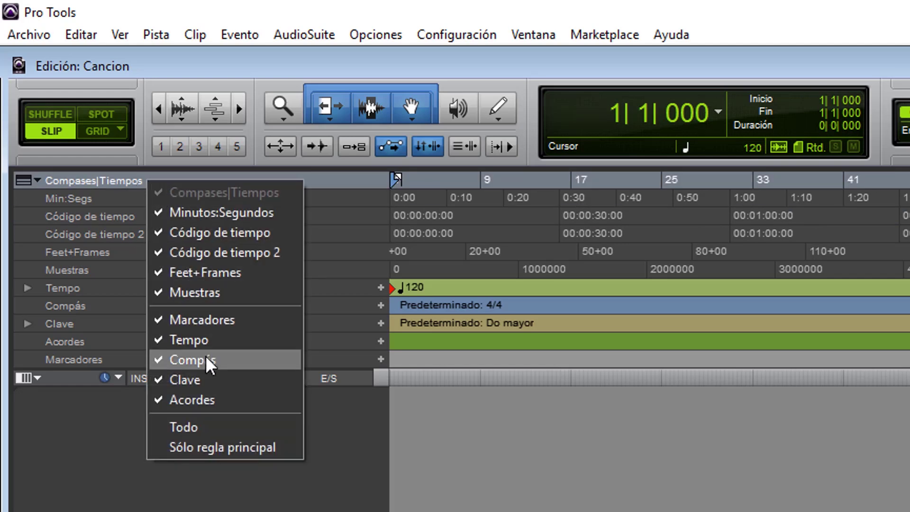
{"action": "left_click", "coordinate": [229, 445]}
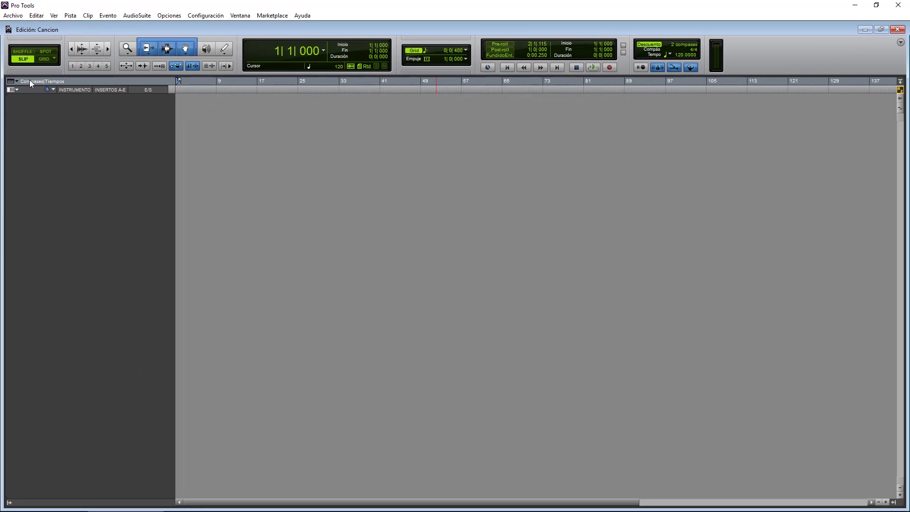
Step: Add the Marcadores ruler to the Edit window, then go back to showing only the main ruler
{"action": "right_click", "coordinate": [38, 80]}
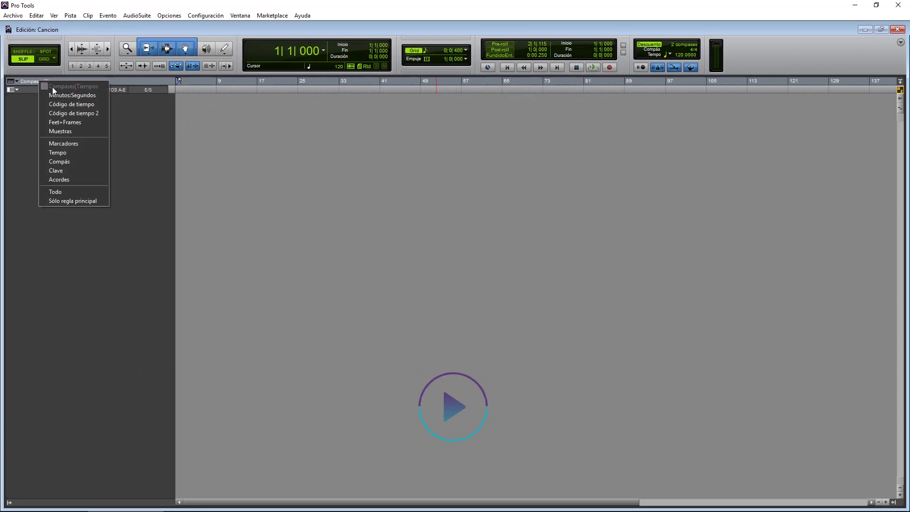
{"action": "left_click", "coordinate": [74, 144]}
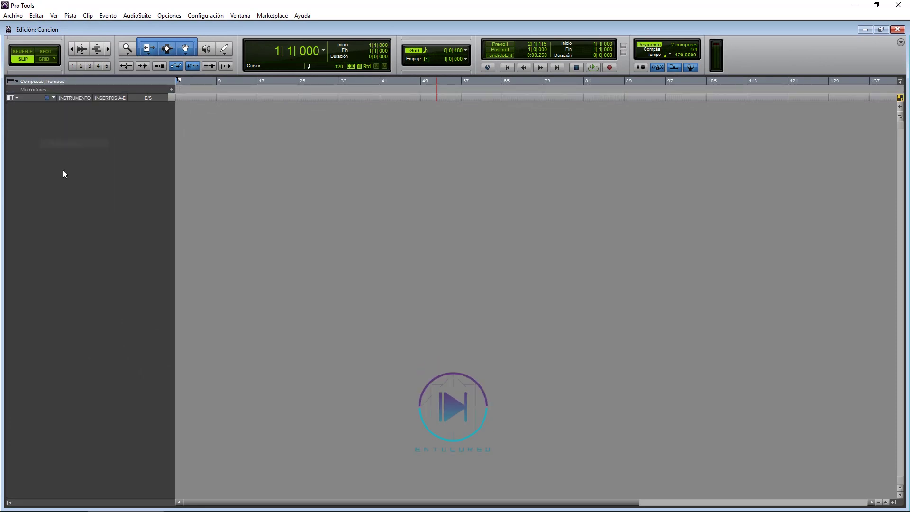
{"action": "right_click", "coordinate": [69, 80]}
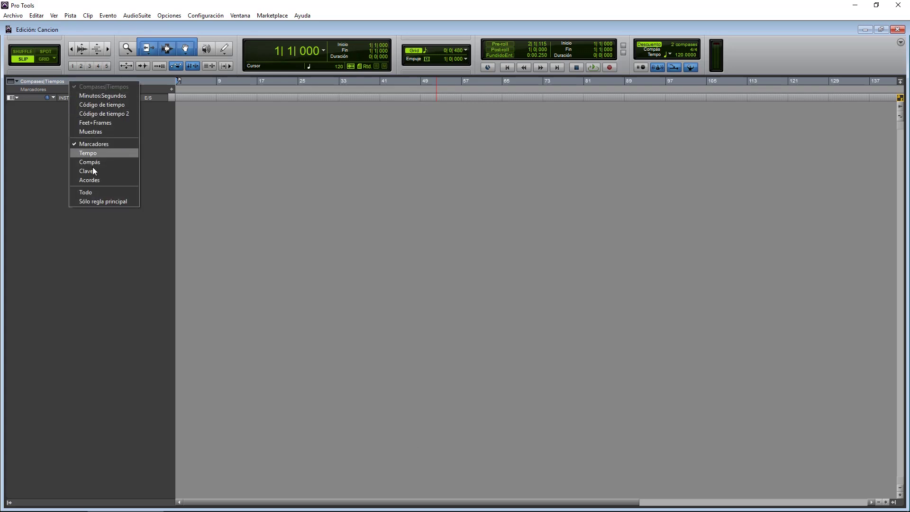
{"action": "left_click", "coordinate": [94, 198]}
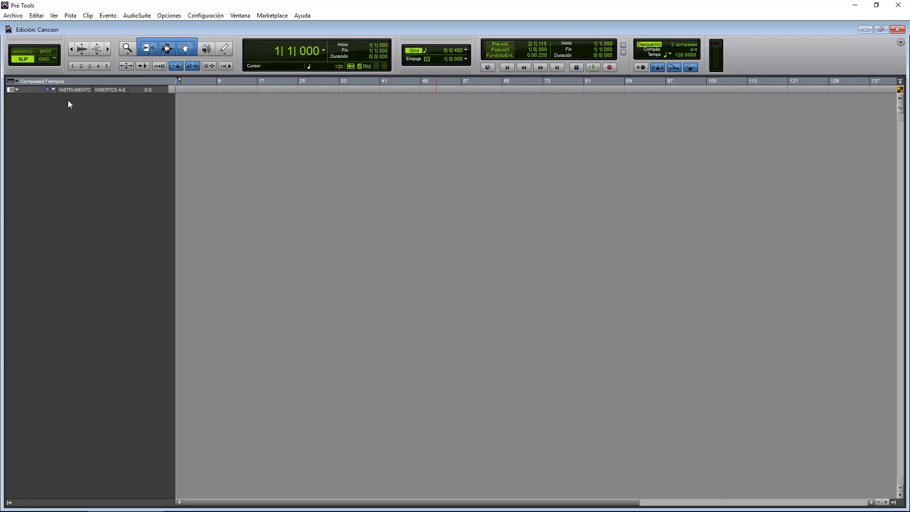
Step: Add the Envíos A-E column to the Edit window, then check the remaining column options
{"action": "left_click", "coordinate": [14, 90]}
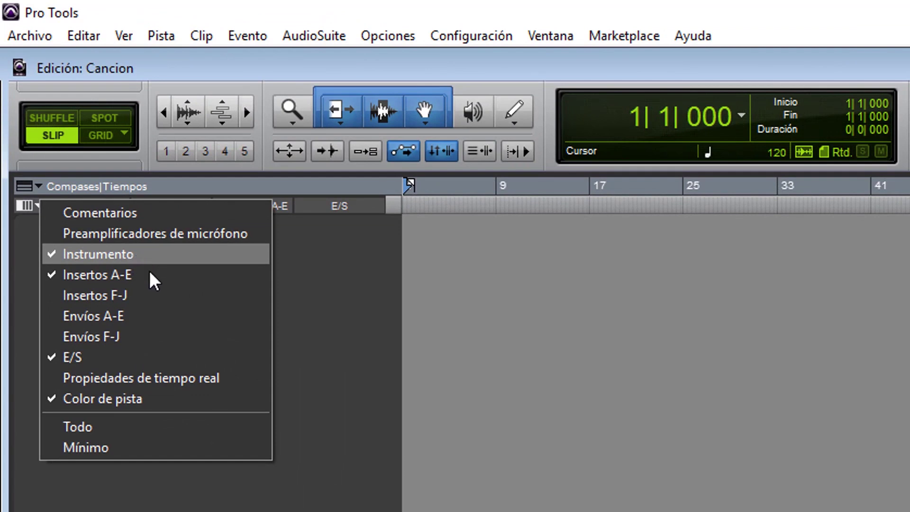
{"action": "left_click", "coordinate": [124, 314]}
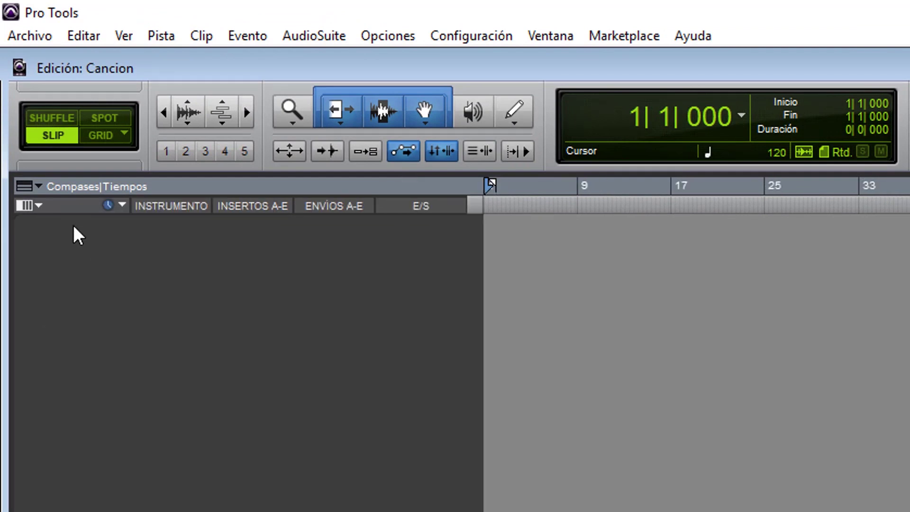
{"action": "left_click", "coordinate": [38, 202]}
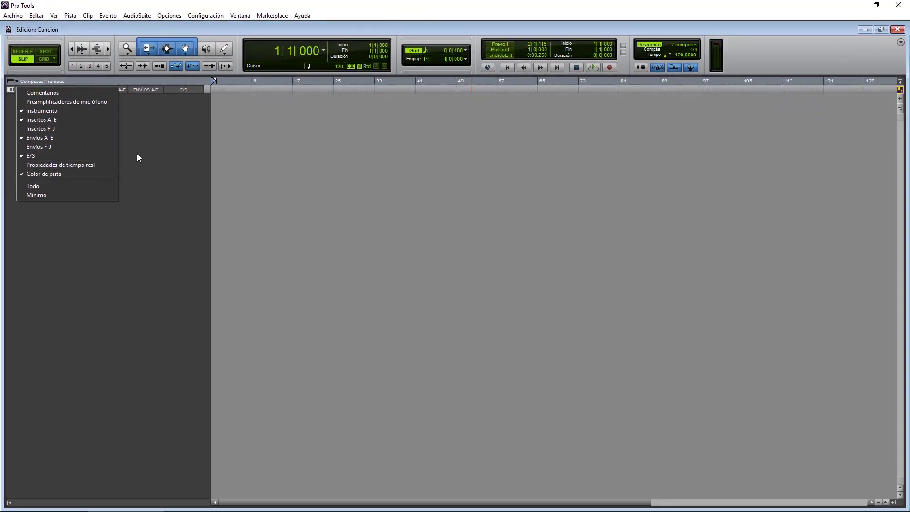
{"action": "left_click", "coordinate": [138, 158]}
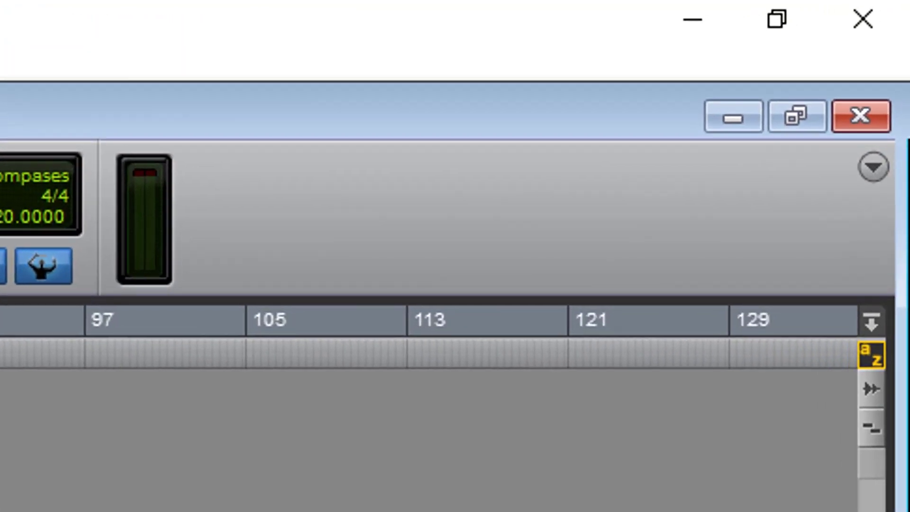
Step: Turn the Edit window's keyboard focus off and on again, then show and hide the universe view
{"action": "left_click", "coordinate": [875, 358]}
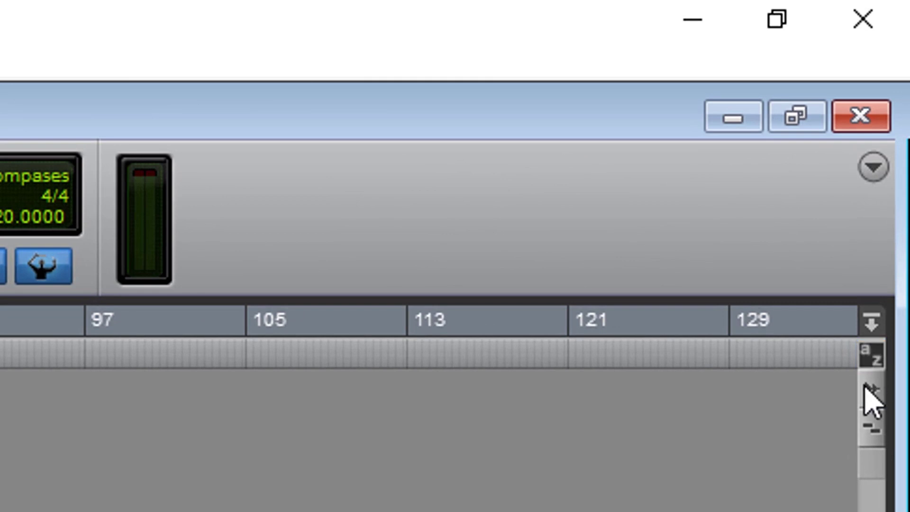
{"action": "left_click", "coordinate": [872, 356]}
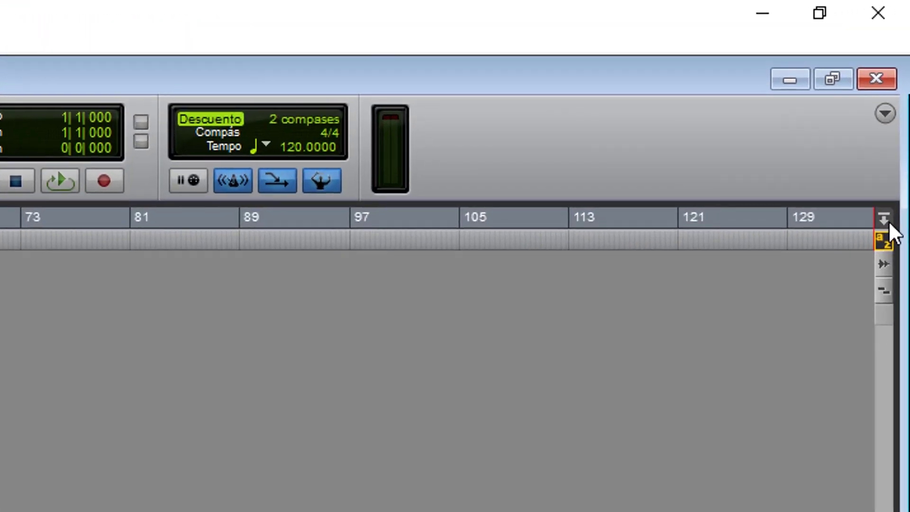
{"action": "left_click", "coordinate": [901, 85]}
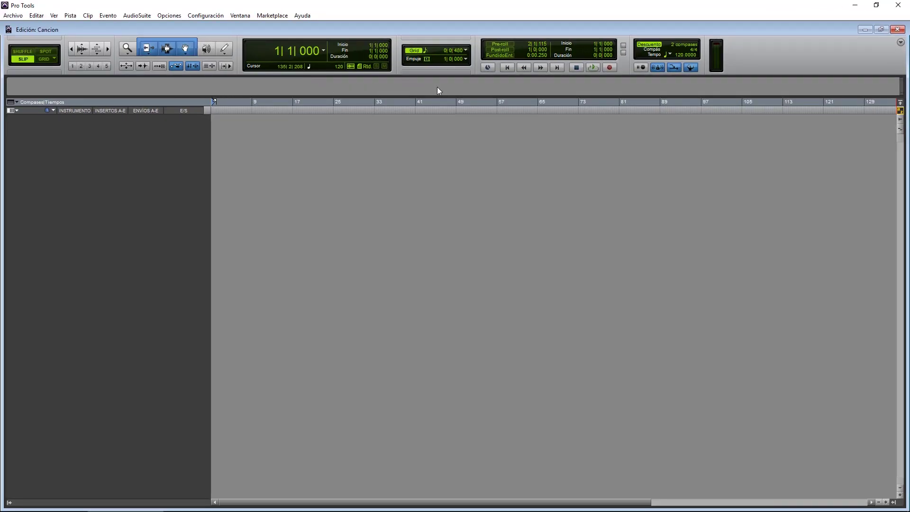
{"action": "left_click", "coordinate": [901, 104]}
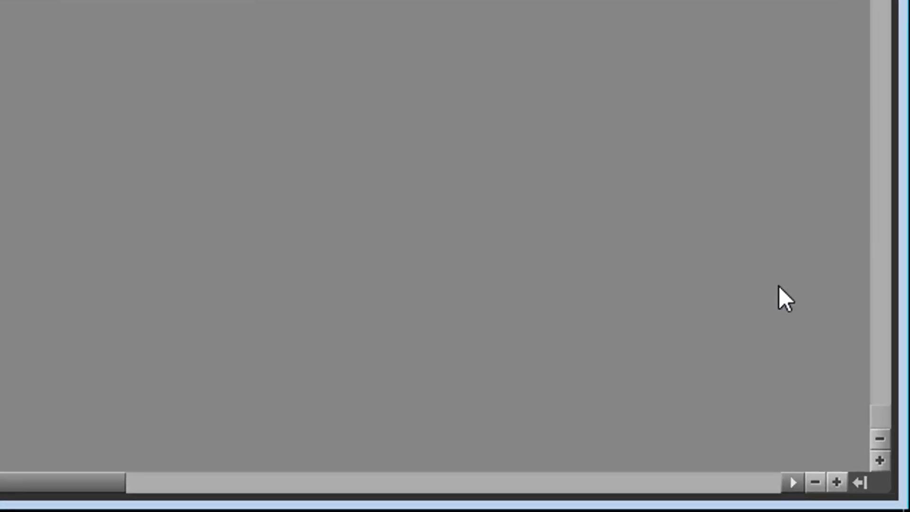
Step: Show and hide the Clips list, then show the Pistas and Grupos lists, enlarge the Grupos area and hide both
{"action": "left_click", "coordinate": [861, 483]}
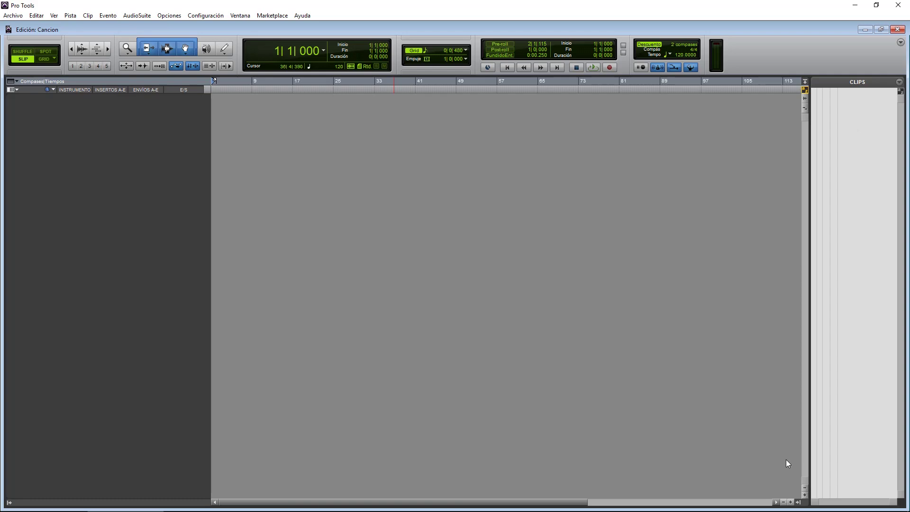
{"action": "left_click", "coordinate": [797, 505]}
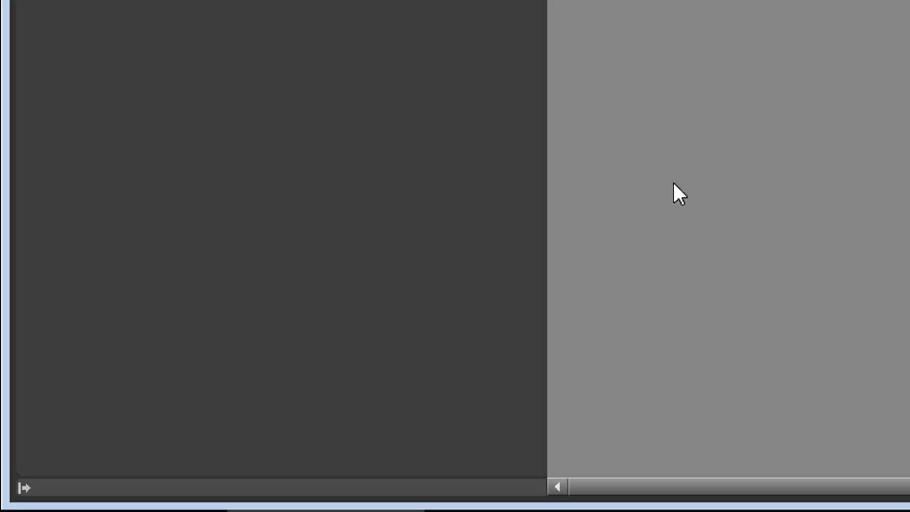
{"action": "left_click", "coordinate": [29, 484]}
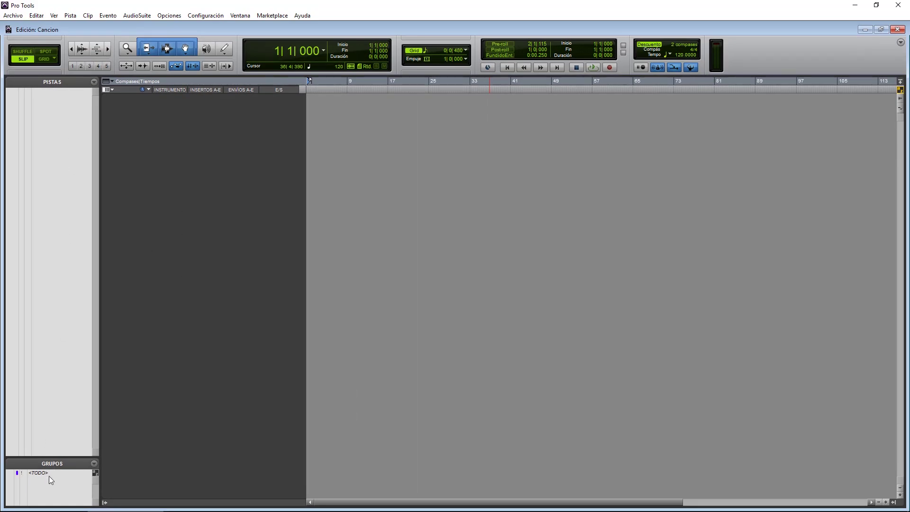
{"action": "left_click_drag", "start_coordinate": [61, 462], "coordinate": [61, 380]}
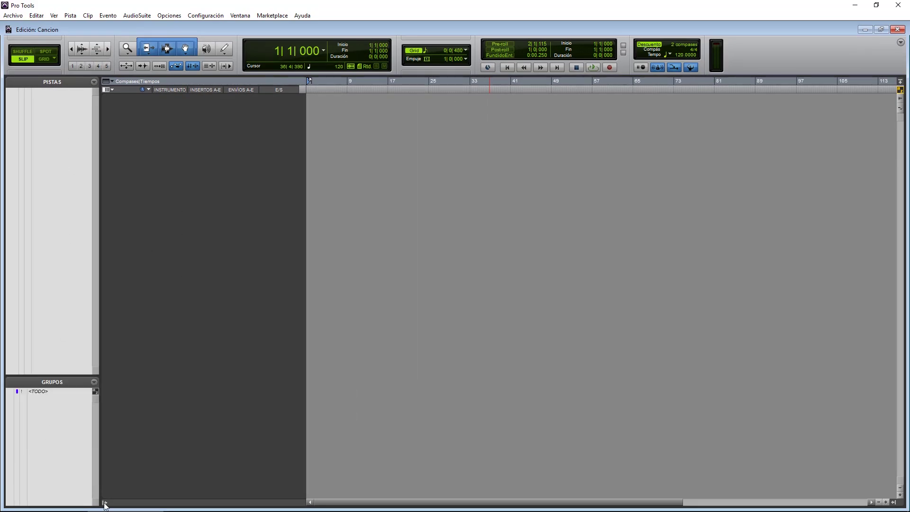
{"action": "left_click", "coordinate": [105, 504]}
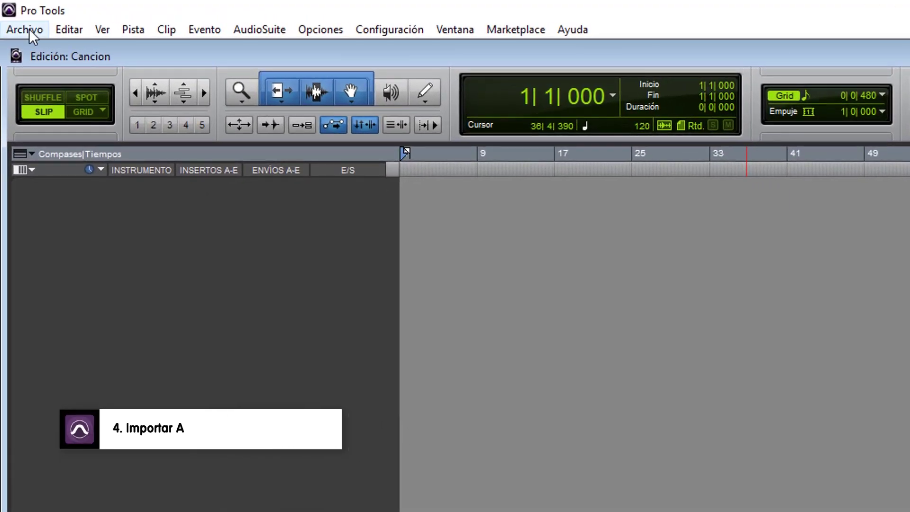
Step: Start importing an audio file and browse to the Audios folder inside Música
{"action": "left_click", "coordinate": [35, 31]}
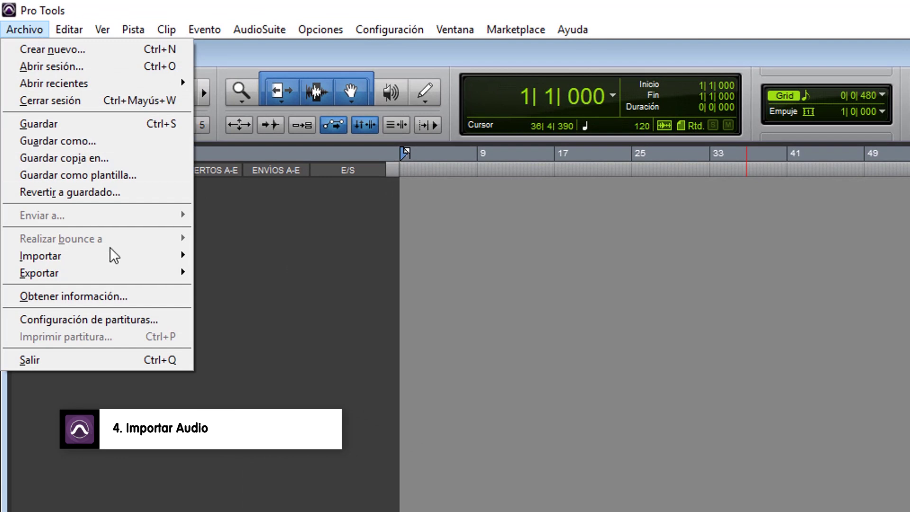
{"action": "mouse_move", "coordinate": [124, 258]}
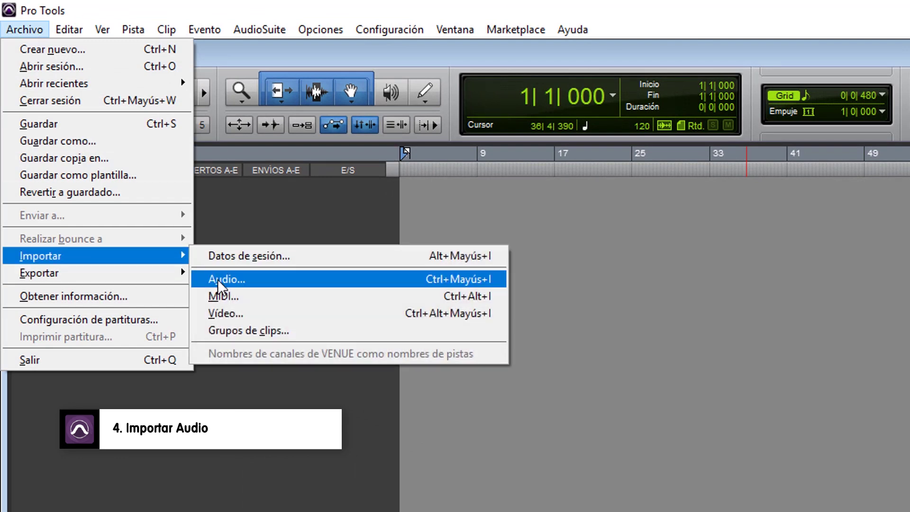
{"action": "left_click", "coordinate": [250, 279]}
{"action": "left_click", "coordinate": [666, 304]}
{"action": "left_click", "coordinate": [619, 337]}
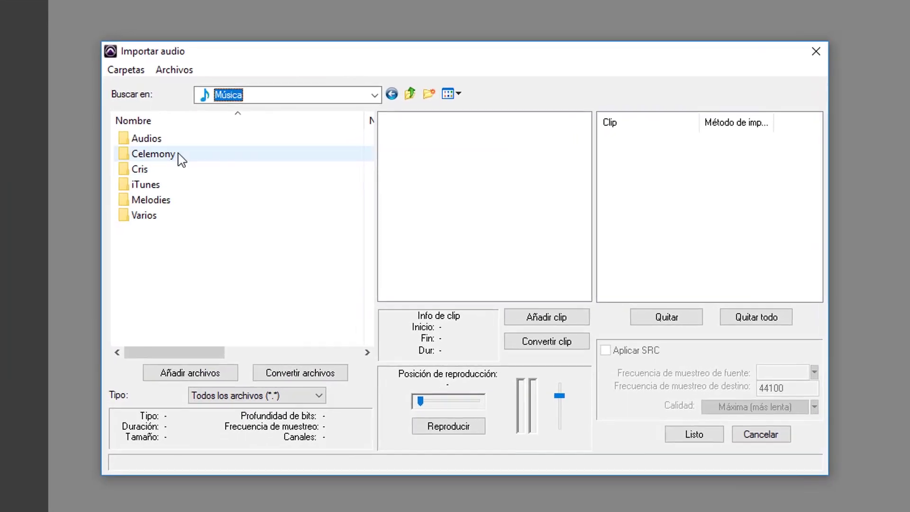
{"action": "double_click", "coordinate": [221, 167]}
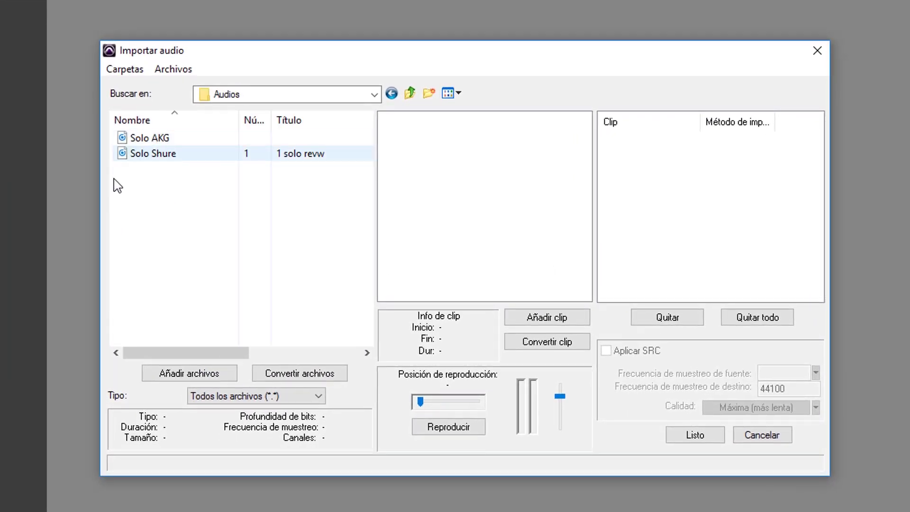
{"action": "mouse_move", "coordinate": [171, 158]}
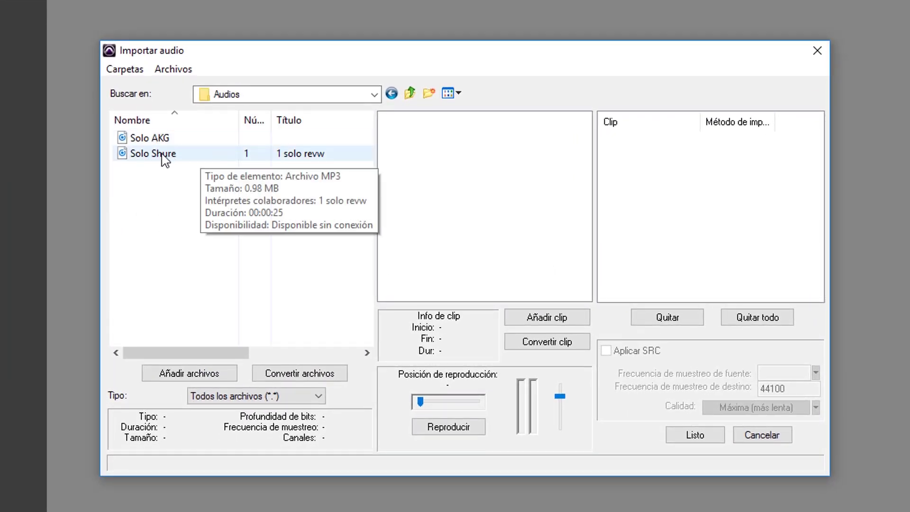
Step: Choose the Solo Shure file and add it to the import list as a converted clip
{"action": "left_click", "coordinate": [164, 160]}
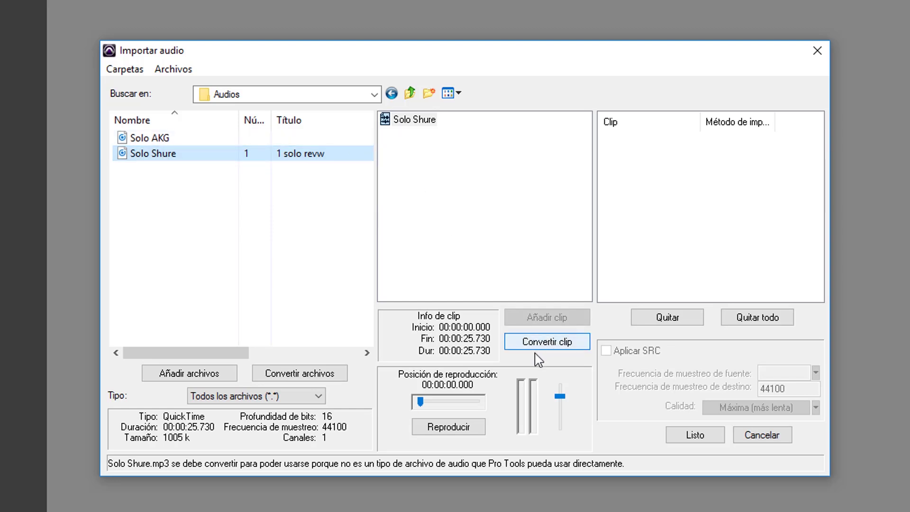
{"action": "left_click", "coordinate": [549, 347]}
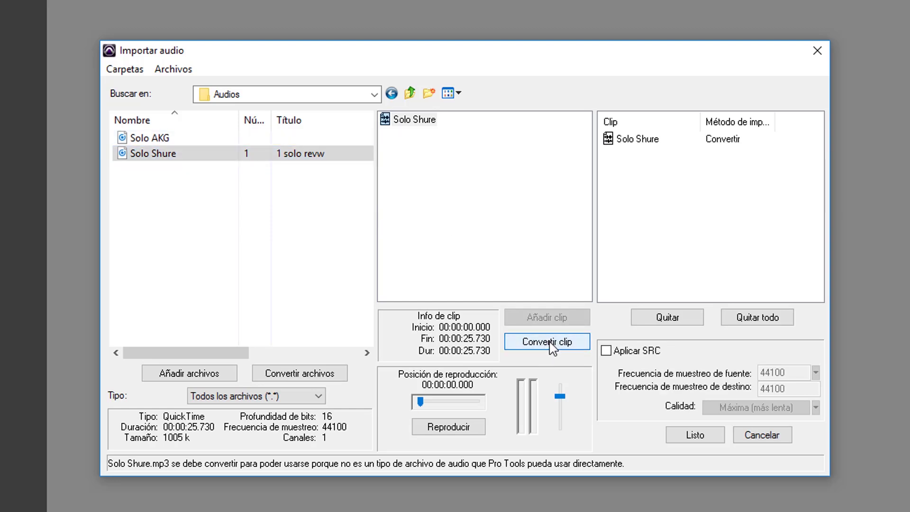
{"action": "left_click", "coordinate": [649, 138]}
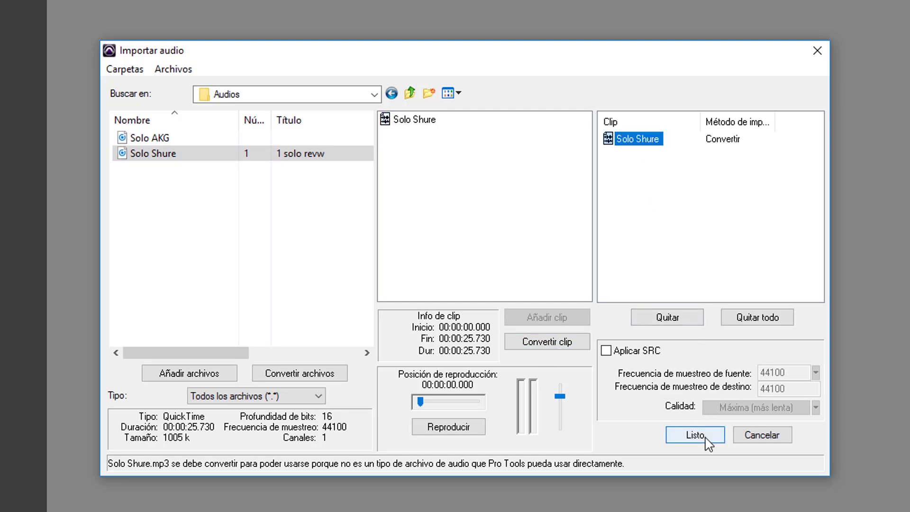
Step: Import the converted audio into the session's current Audio Files folder, on a Nueva pista located at Inicio de sesión
{"action": "left_click", "coordinate": [703, 435]}
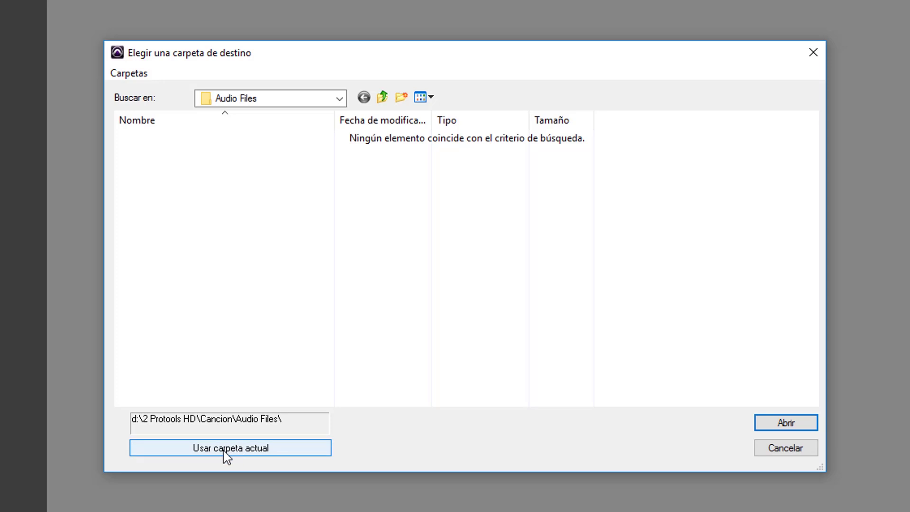
{"action": "left_click", "coordinate": [280, 448]}
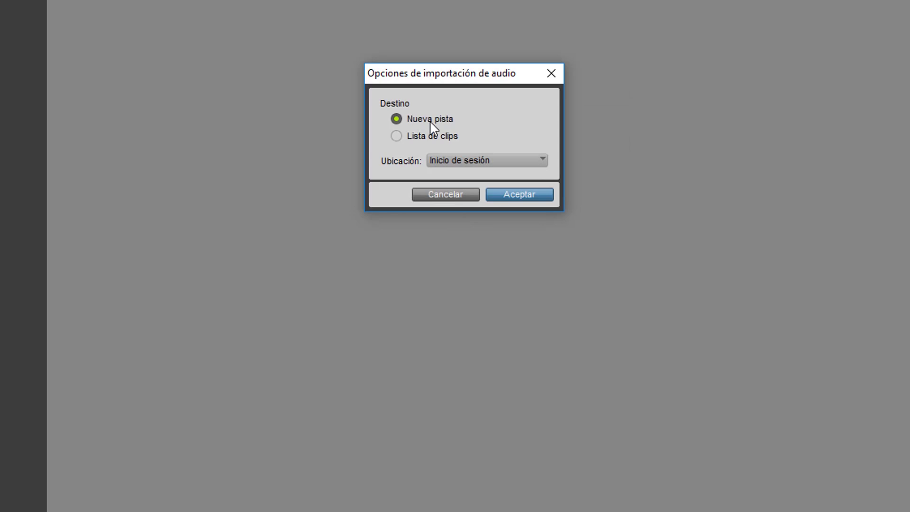
{"action": "left_click", "coordinate": [521, 192]}
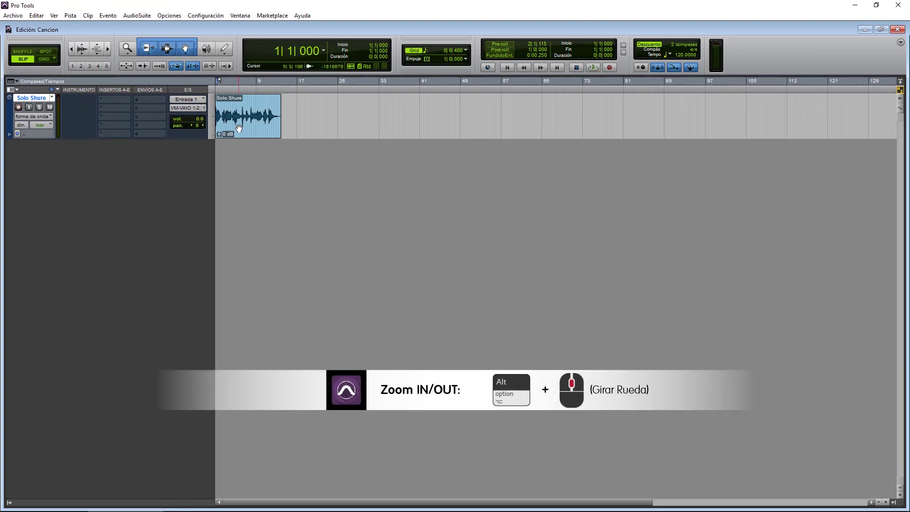
Step: Try the Trim, Selector and Grabber tools one at a time, then activate the combined Smart Tool
{"action": "scroll", "coordinate": [238, 129], "scroll_direction": "up", "scroll_amount": 3}
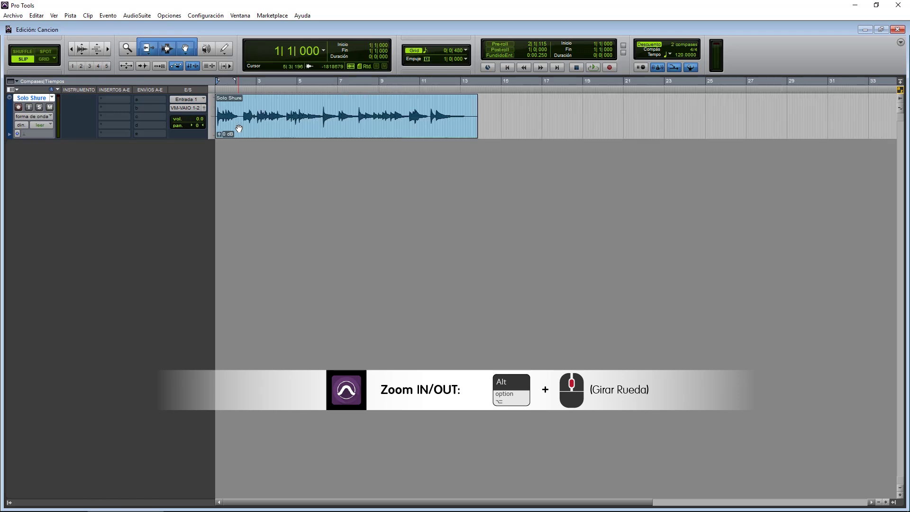
{"action": "scroll", "coordinate": [239, 129], "scroll_direction": "down", "scroll_amount": 1}
{"action": "scroll", "coordinate": [239, 128], "scroll_direction": "up", "scroll_amount": 1}
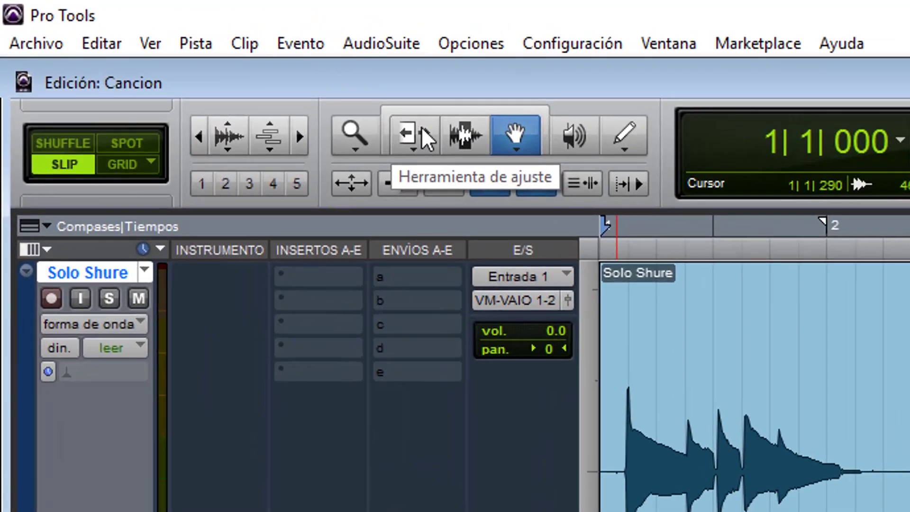
{"action": "left_click", "coordinate": [269, 84]}
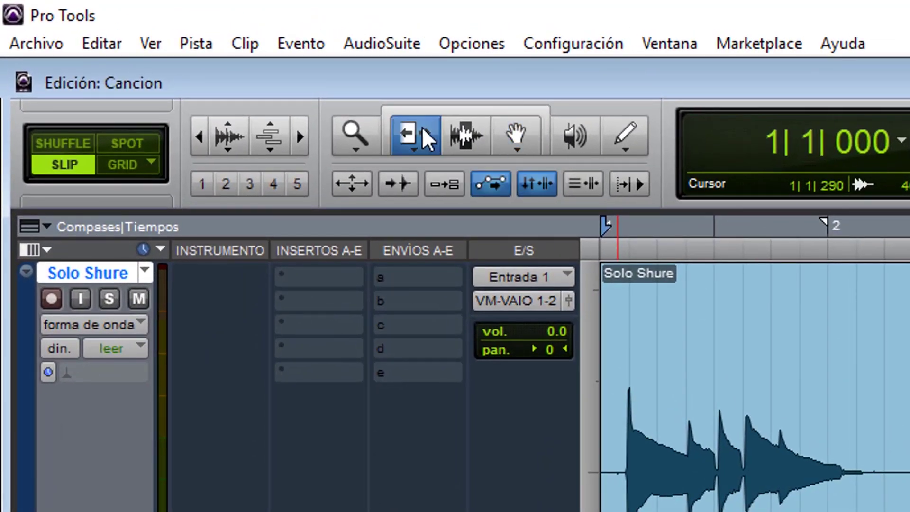
{"action": "left_click", "coordinate": [462, 125]}
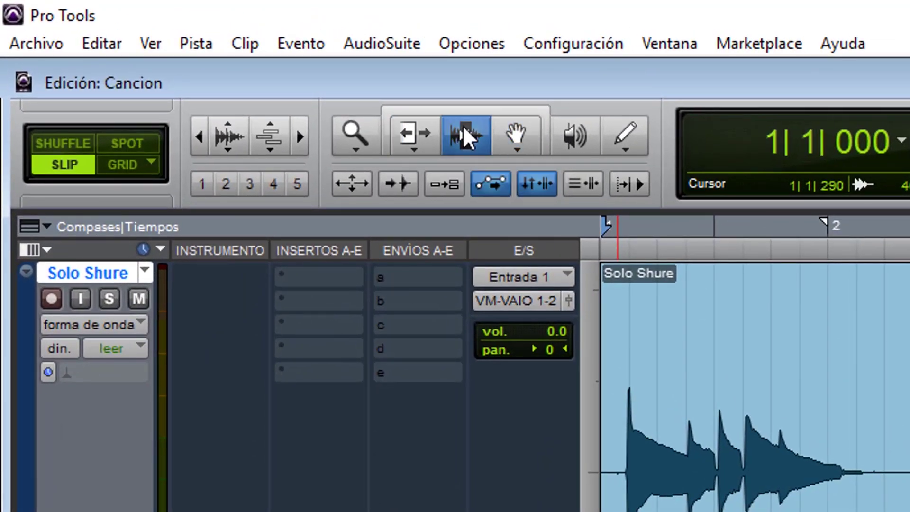
{"action": "left_click", "coordinate": [511, 126]}
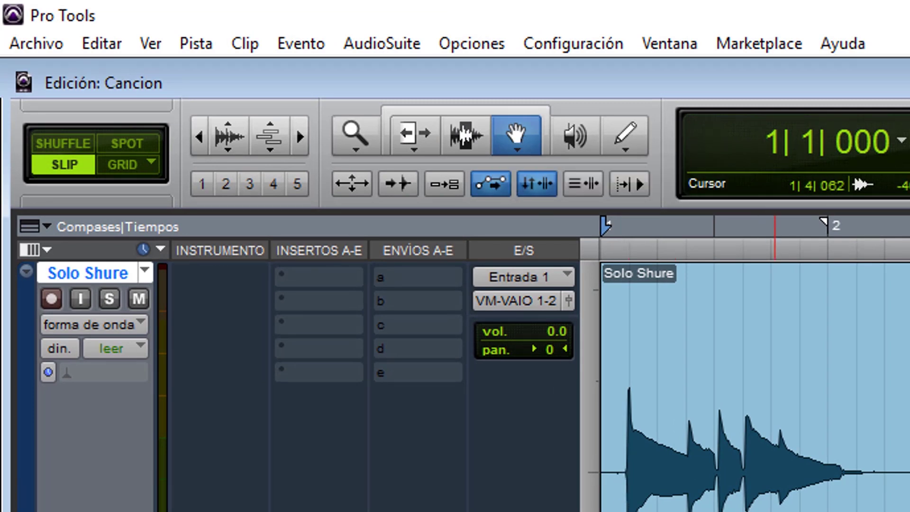
{"action": "left_click", "coordinate": [490, 110]}
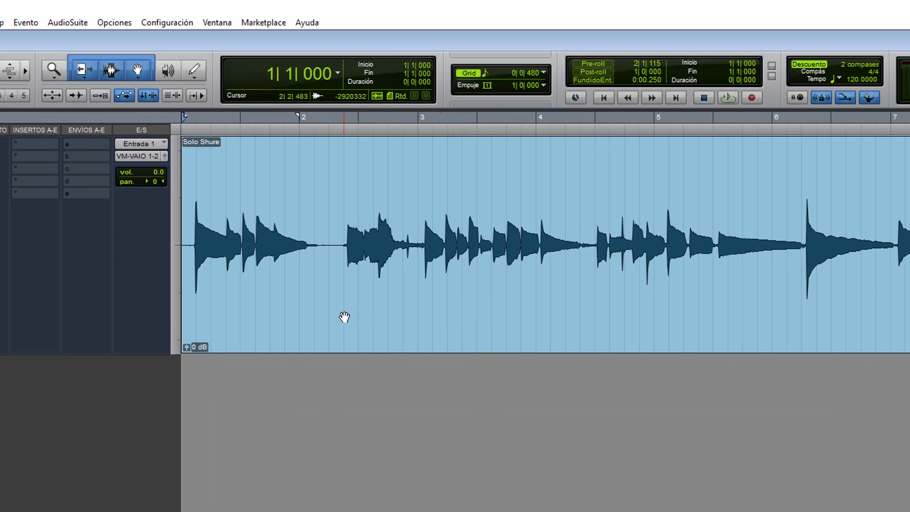
Step: Move the Solo Shure clip to start at about 1|3|421, and try range selections inside it, ending with the edit cursor at 2|3|883
{"action": "left_click_drag", "start_coordinate": [344, 317], "coordinate": [399, 322]}
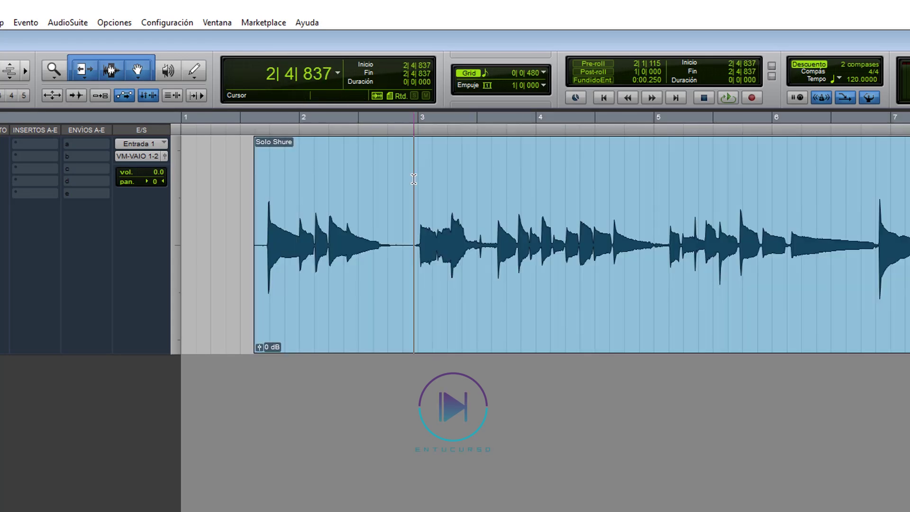
{"action": "left_click", "coordinate": [416, 177]}
{"action": "left_click_drag", "start_coordinate": [405, 176], "coordinate": [499, 176]}
{"action": "left_click_drag", "start_coordinate": [578, 177], "coordinate": [451, 183]}
{"action": "left_click_drag", "start_coordinate": [425, 181], "coordinate": [407, 181]}
{"action": "left_click_drag", "start_coordinate": [383, 181], "coordinate": [376, 181]}
{"action": "left_click", "coordinate": [386, 191]}
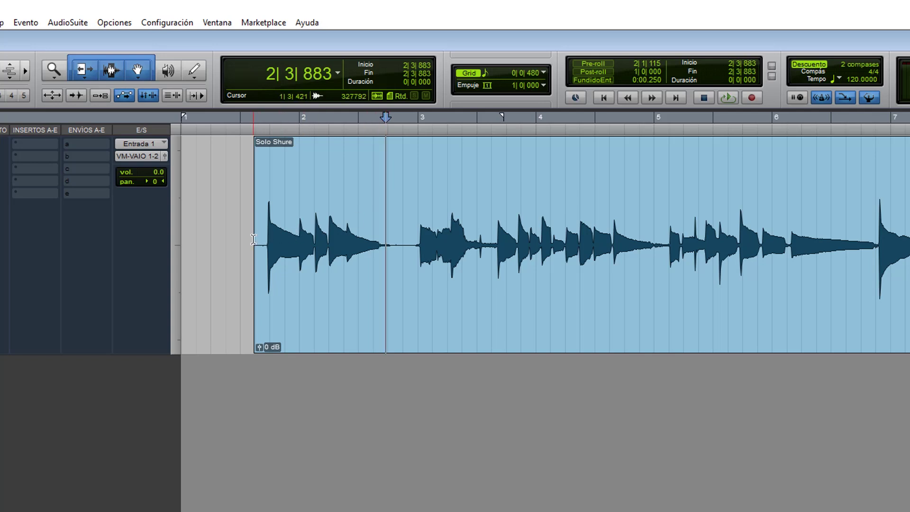
Step: Try trimming the start of the Solo Shure clip and adding a fade-in at its beginning
{"action": "mouse_move", "coordinate": [257, 238]}
{"action": "left_mouse_down"}
{"action": "mouse_move", "coordinate": [404, 238]}
{"action": "mouse_move", "coordinate": [254, 243]}
{"action": "left_mouse_up"}
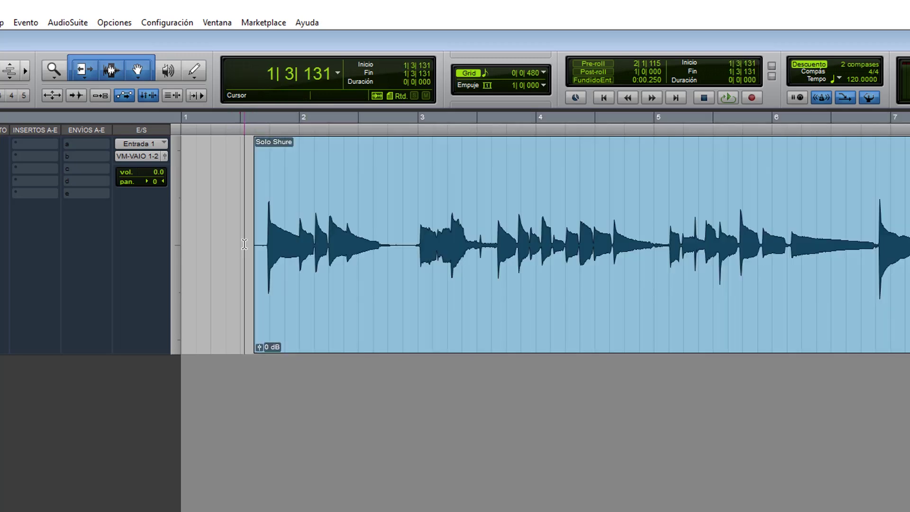
{"action": "left_click", "coordinate": [256, 243]}
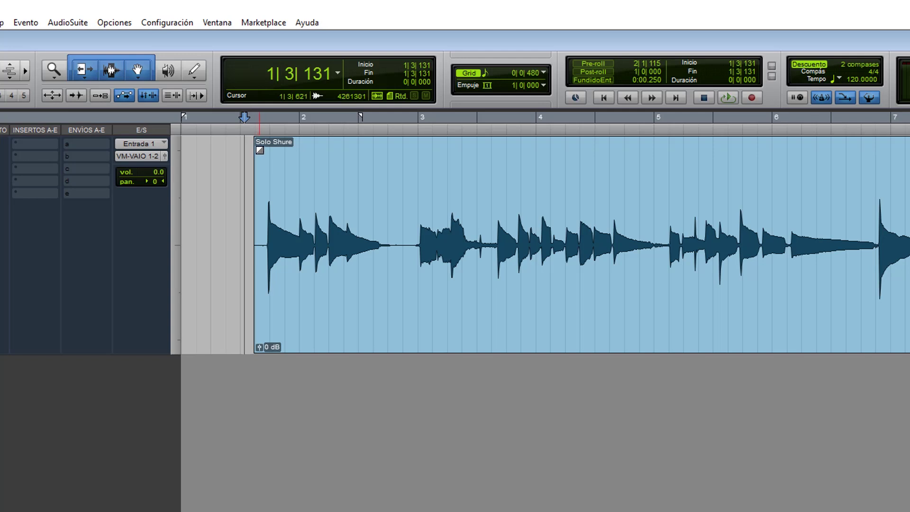
{"action": "left_click_drag", "start_coordinate": [260, 150], "coordinate": [241, 181]}
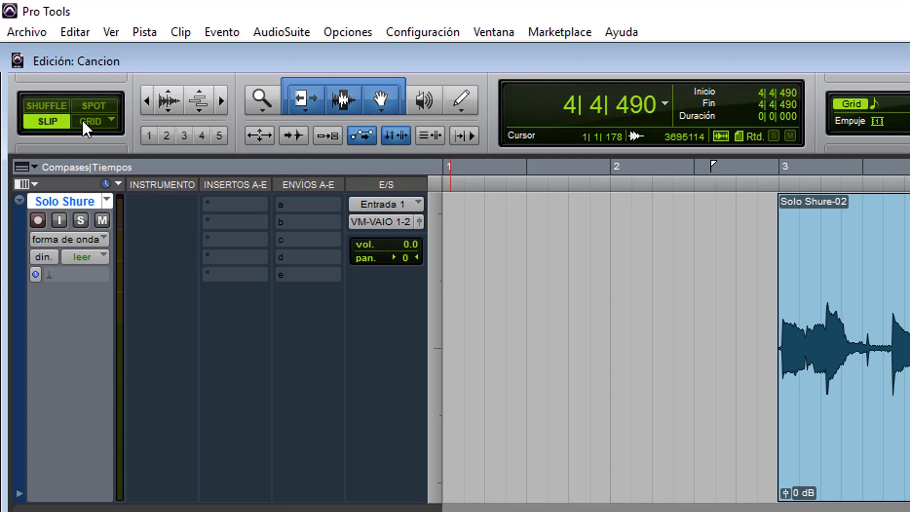
Step: Switch to Grid mode and back to Slip, and move the Solo Shure clip freely to start at about 2|3|236
{"action": "left_click", "coordinate": [86, 123]}
{"action": "left_click", "coordinate": [52, 122]}
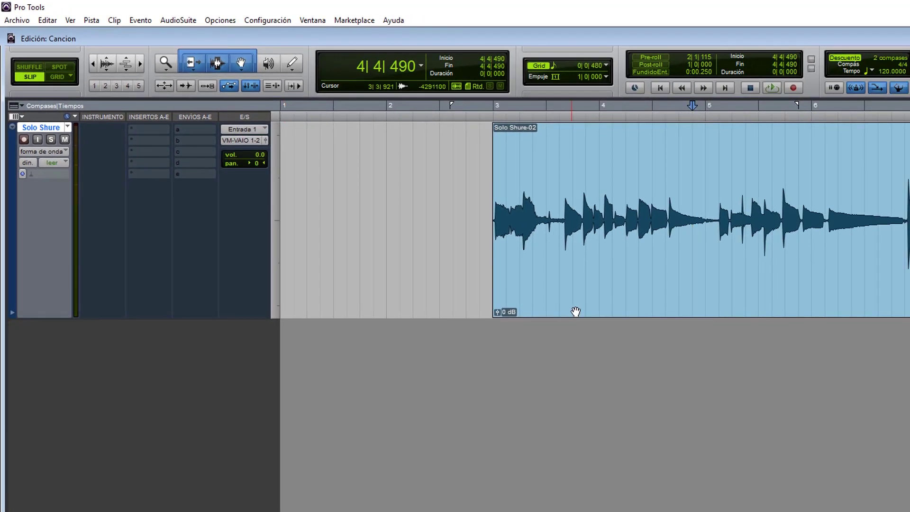
{"action": "left_click", "coordinate": [588, 311]}
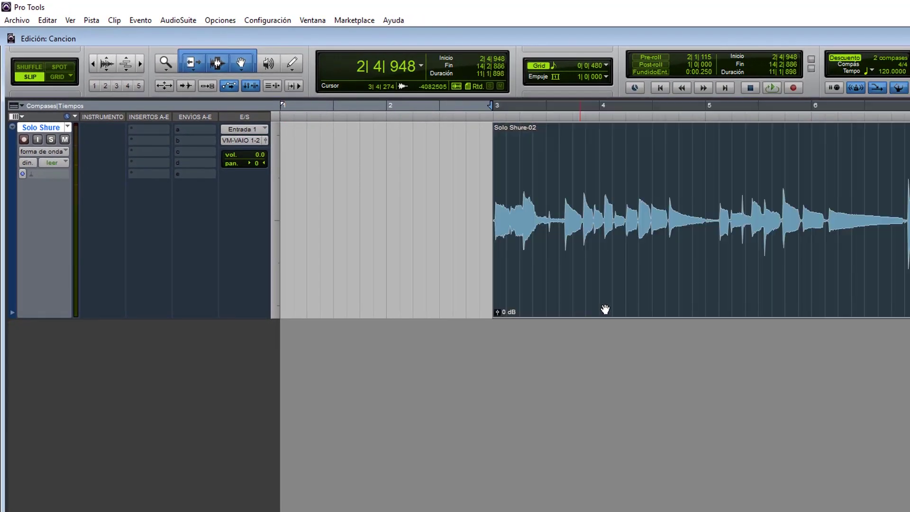
{"action": "left_click_drag", "start_coordinate": [653, 308], "coordinate": [603, 306]}
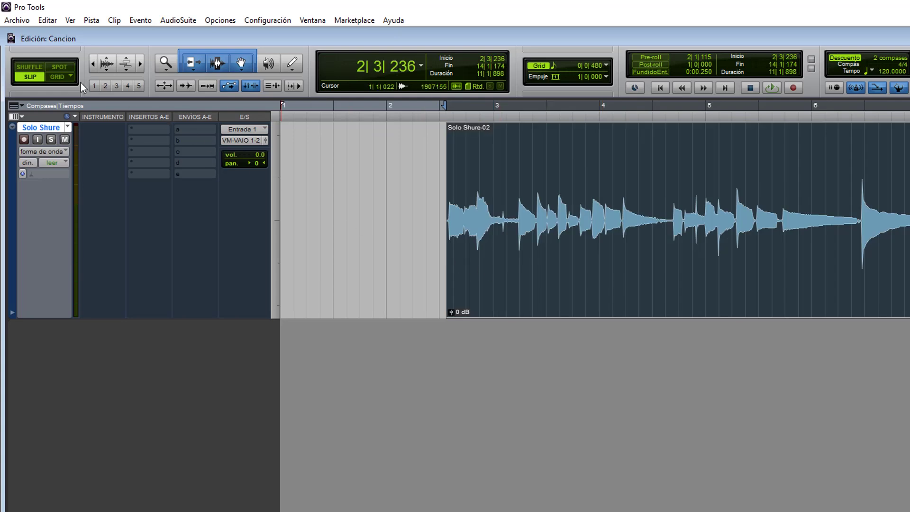
Step: Activate Grid mode and snap the Solo Shure clip's start to 2|3|000, and switch the grid lines off and on again
{"action": "left_click", "coordinate": [56, 77]}
{"action": "mouse_move", "coordinate": [583, 296]}
{"action": "left_mouse_down"}
{"action": "mouse_move", "coordinate": [607, 297]}
{"action": "mouse_move", "coordinate": [578, 298]}
{"action": "left_mouse_up"}
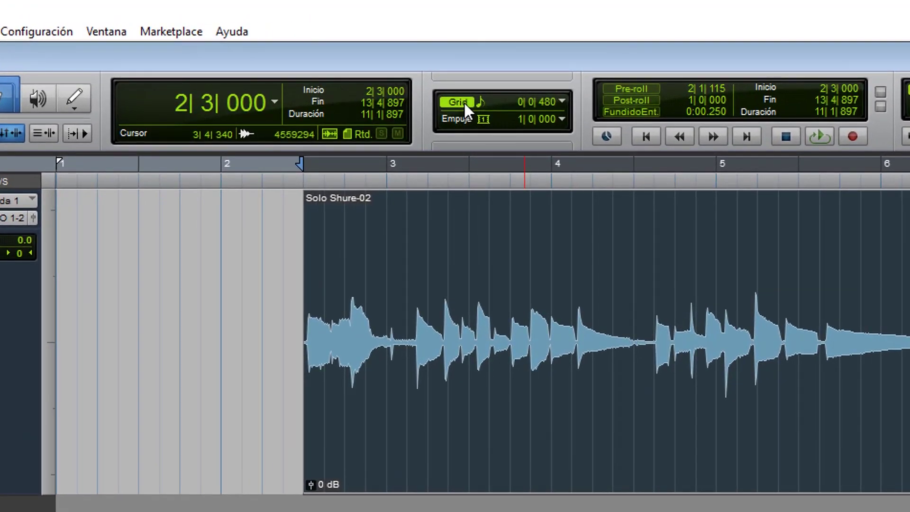
{"action": "left_click", "coordinate": [463, 101]}
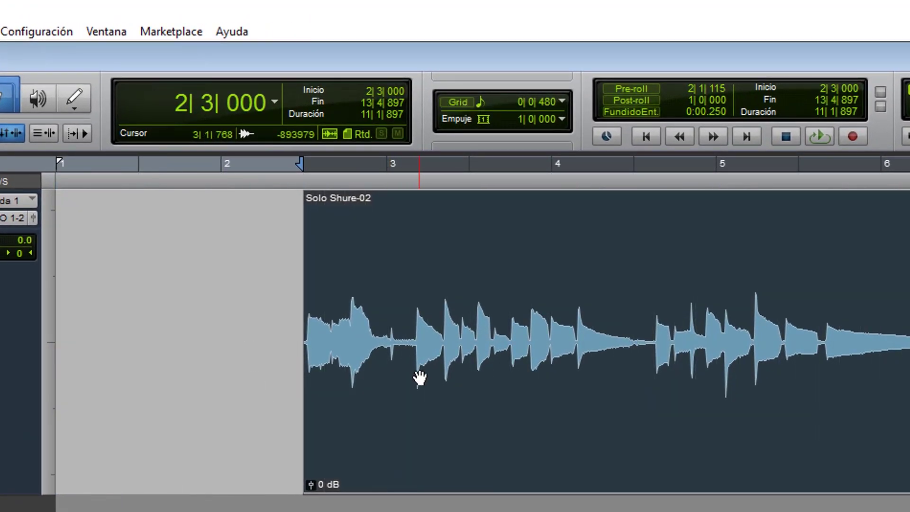
{"action": "left_click", "coordinate": [464, 100]}
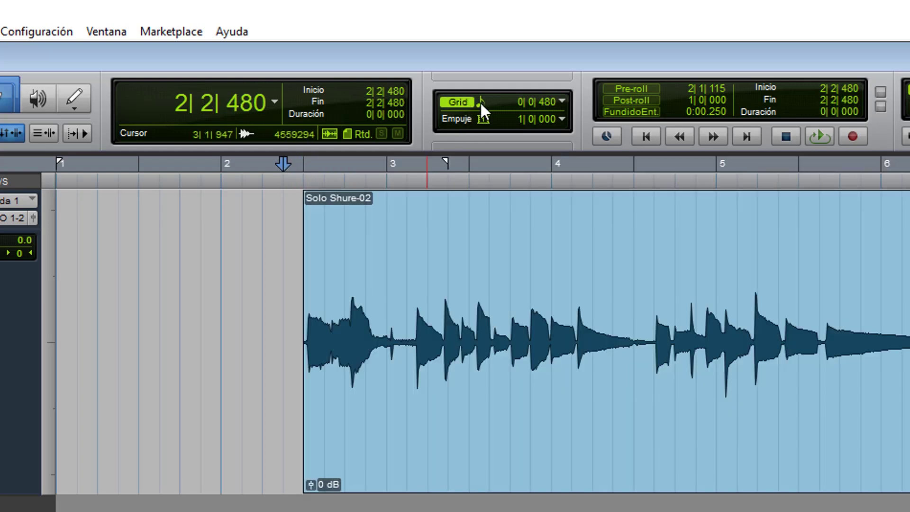
Step: Set the grid resolution to 1/16 nota and snap the Solo Shure clip's start to 2|2|480
{"action": "left_click", "coordinate": [480, 101]}
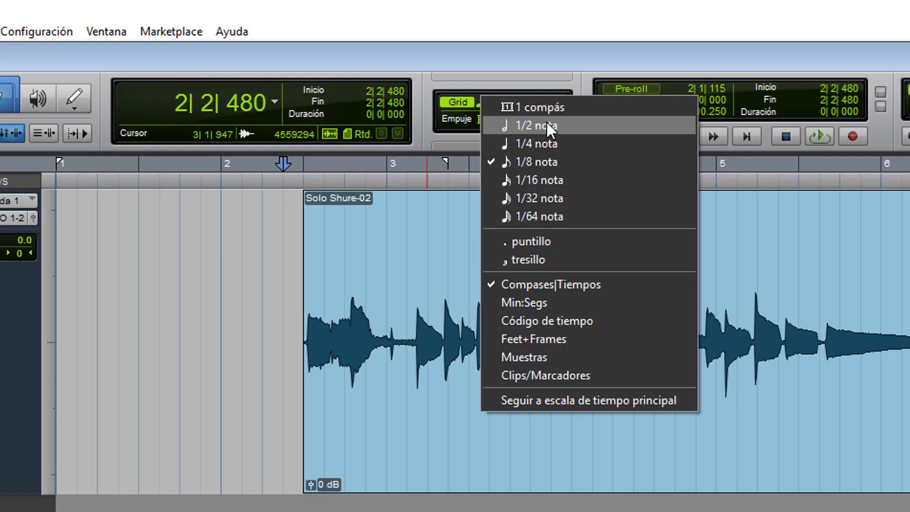
{"action": "left_click", "coordinate": [562, 175]}
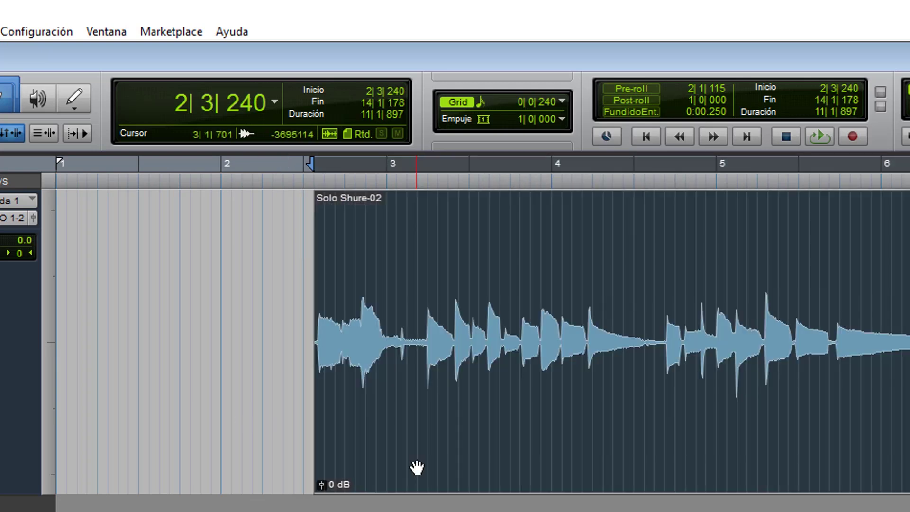
{"action": "left_click_drag", "start_coordinate": [420, 467], "coordinate": [392, 462]}
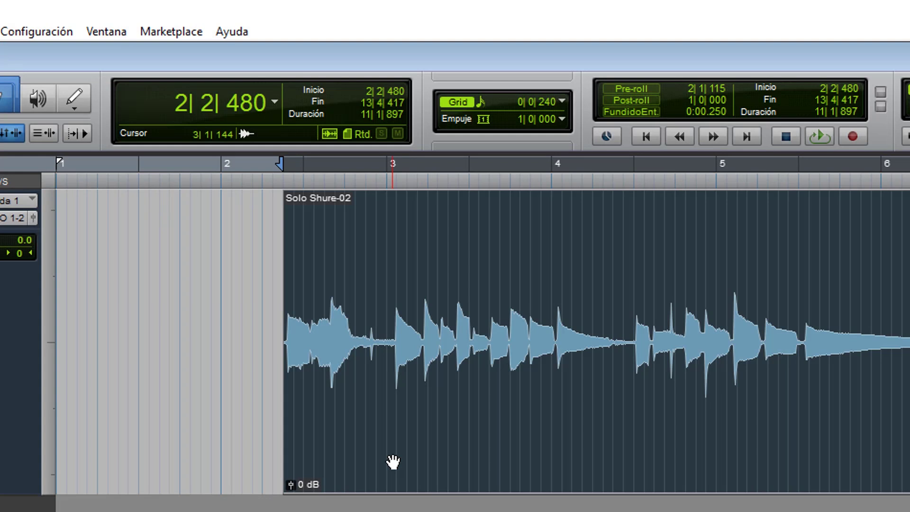